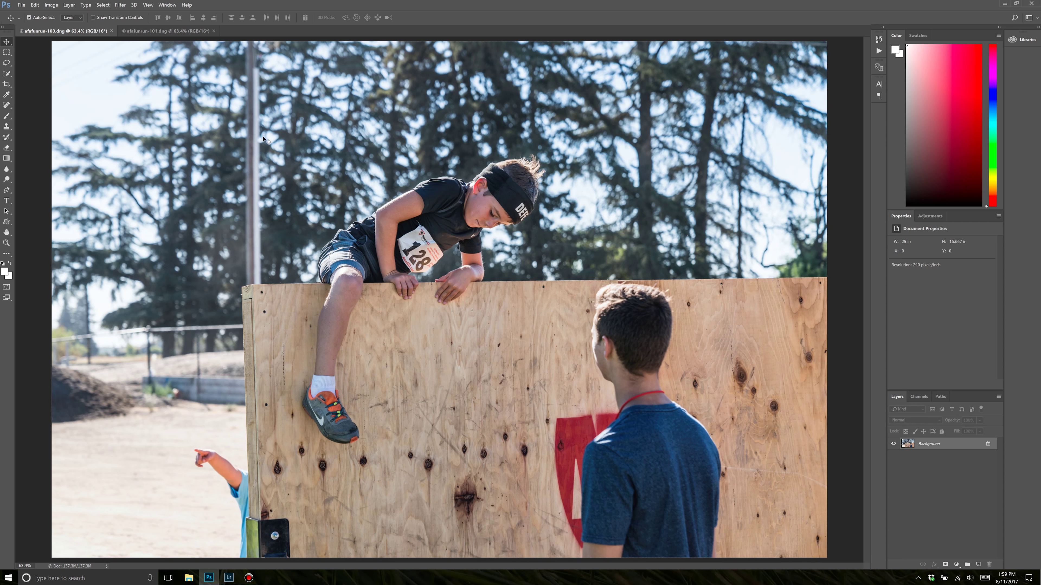
Check the afafunrun-101.dng photo for comparison, and duplicate the Background layer of afafunrun-100.dng.
click(178, 31)
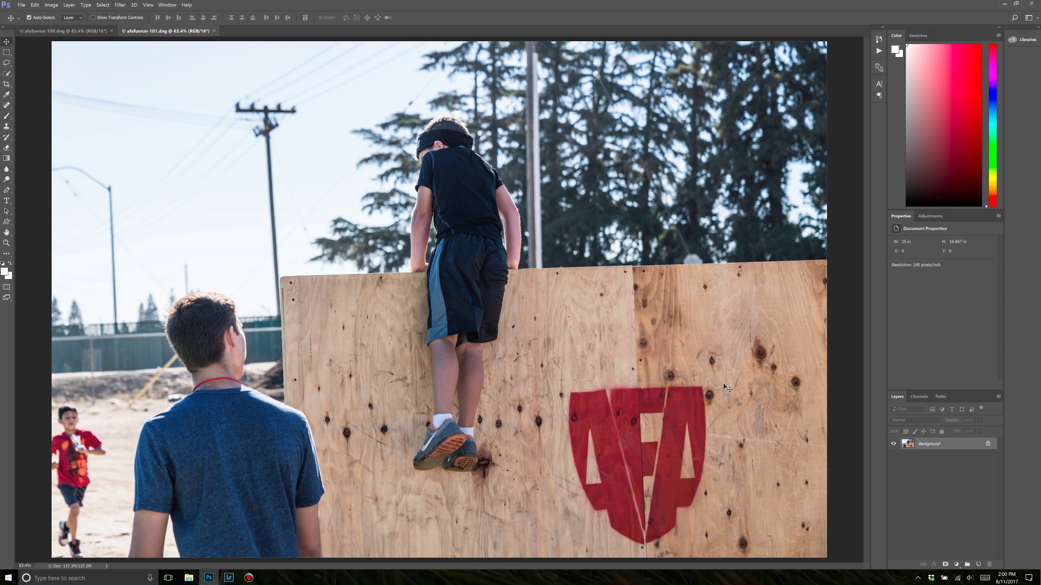
click(69, 32)
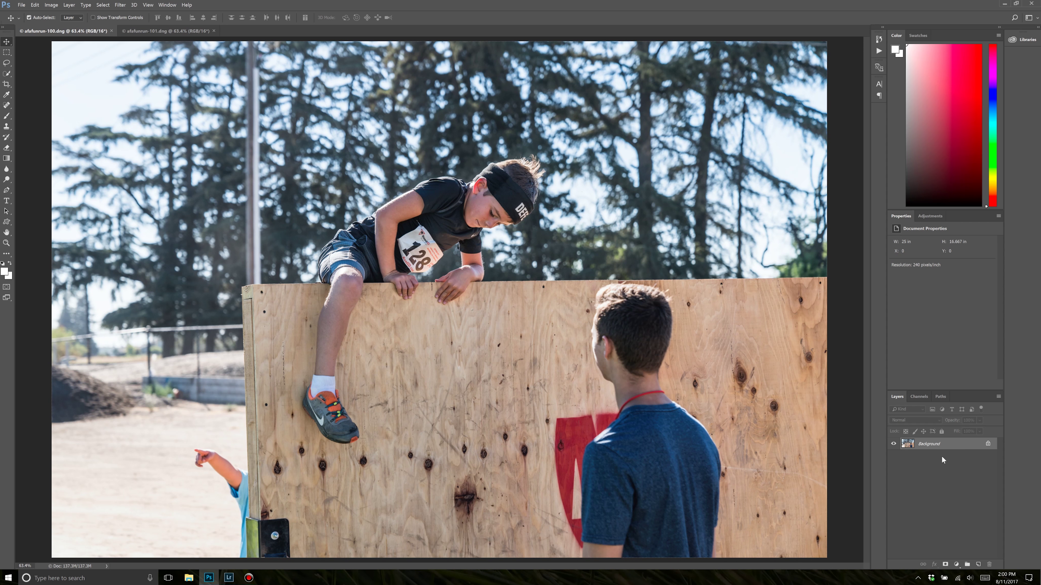
key(ctrl+j)
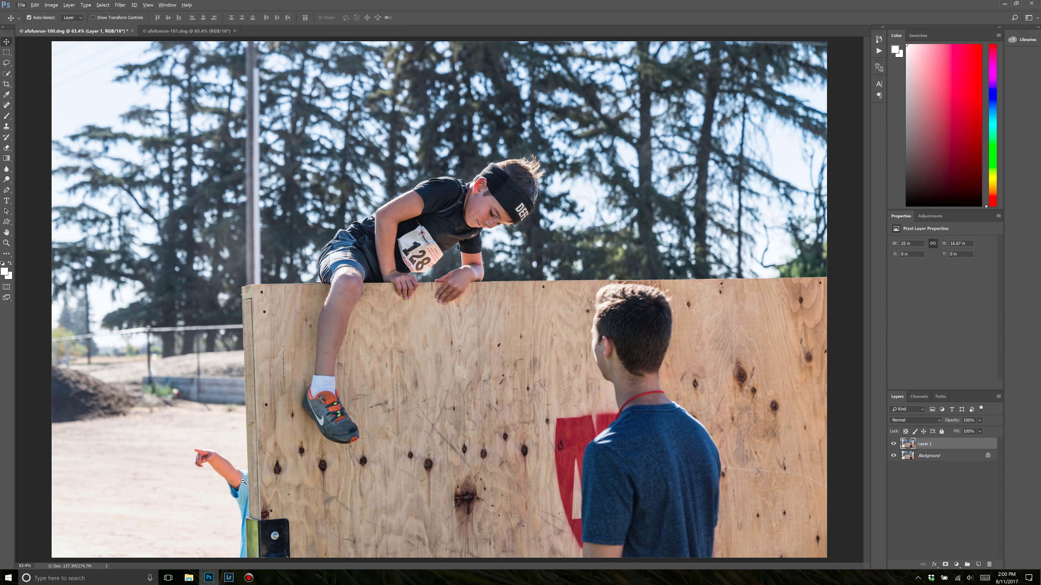
Use the Clone Stamp on the duplicated layer to cover the pointing hand and wrist beside the wall with sampled sand.
ctrl+click(243, 482)
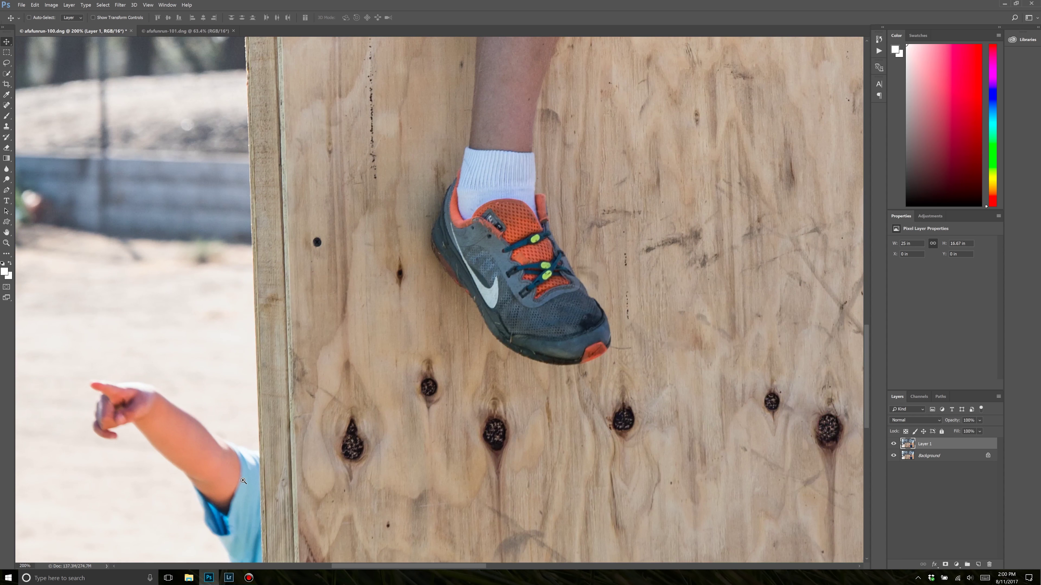
ctrl+click(243, 481)
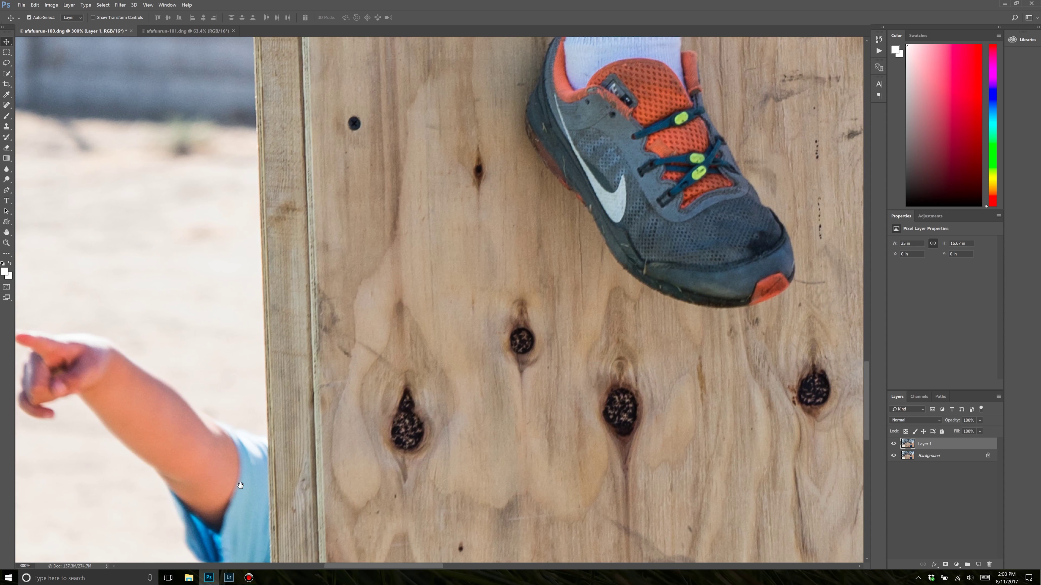
drag(241, 483, 475, 209)
ctrl+alt+click(472, 211)
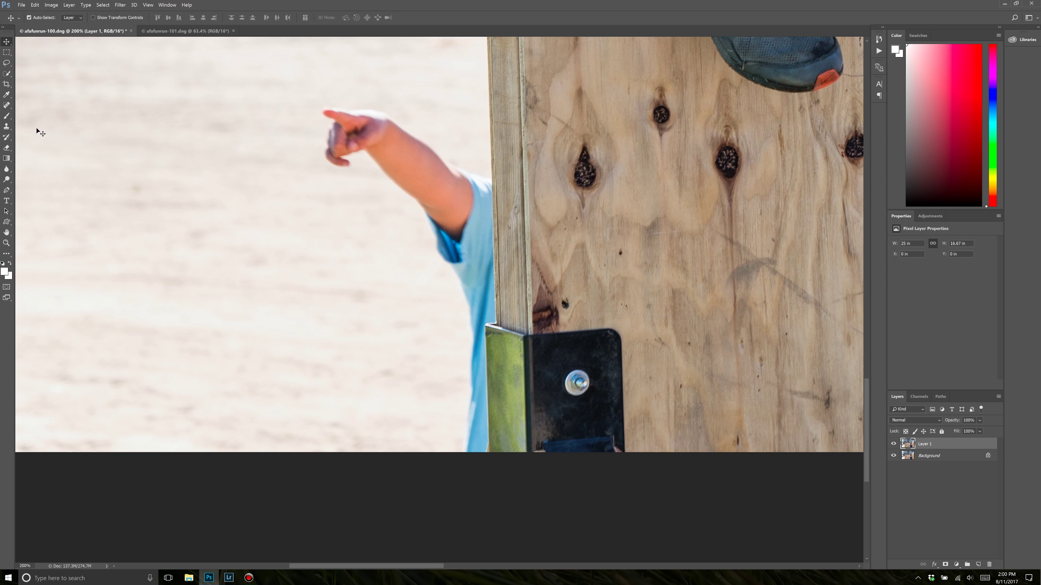
click(7, 127)
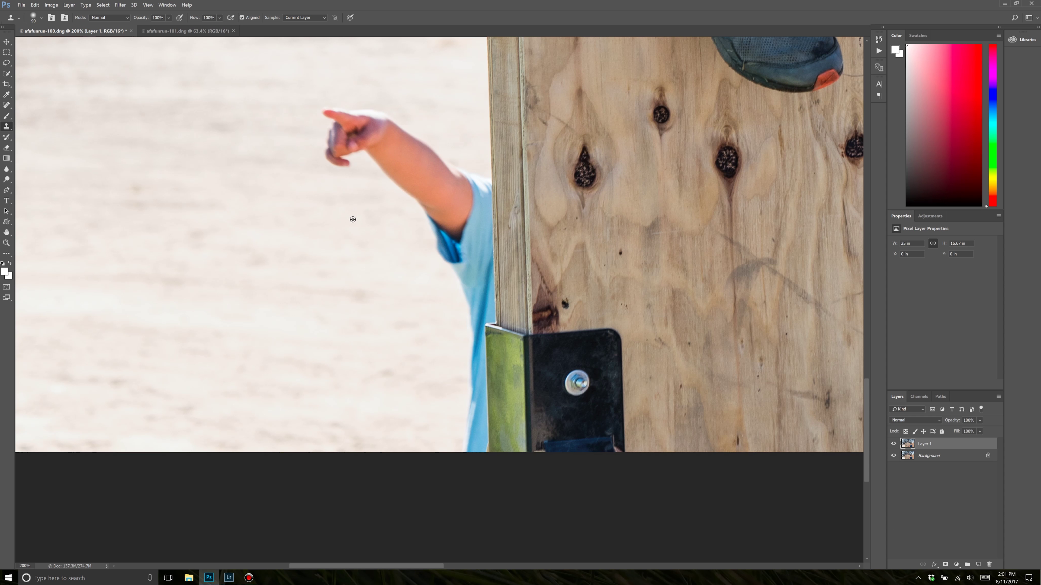
alt+click(288, 196)
mouse_move(339, 195)
mouse_down()
mouse_move(329, 113)
mouse_move(330, 168)
mouse_move(328, 145)
mouse_move(342, 122)
mouse_move(352, 148)
mouse_move(365, 114)
mouse_move(339, 173)
mouse_up()
alt+click(350, 191)
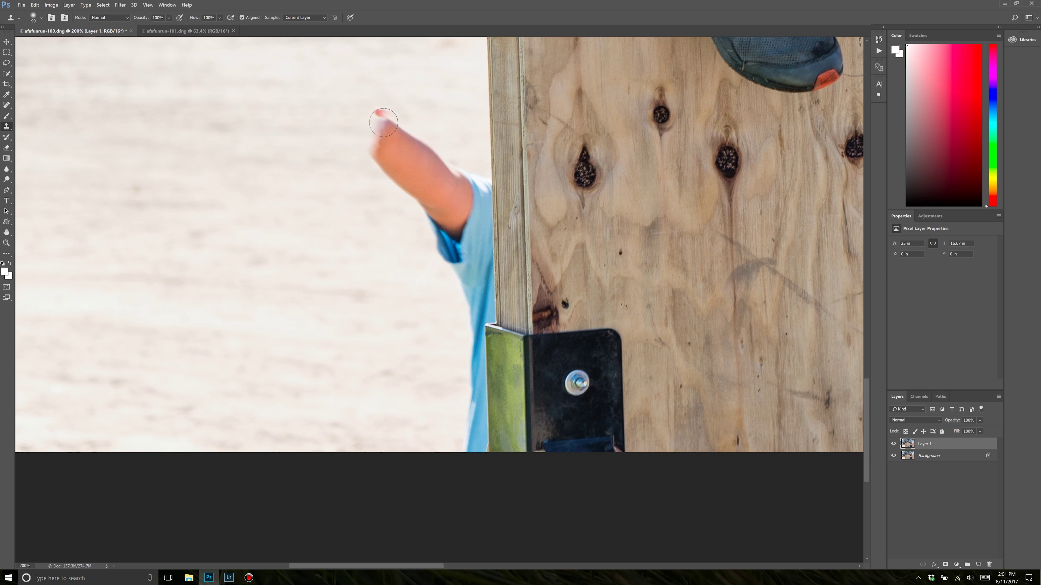
mouse_move(388, 103)
mouse_down()
mouse_move(362, 179)
mouse_move(391, 107)
mouse_up()
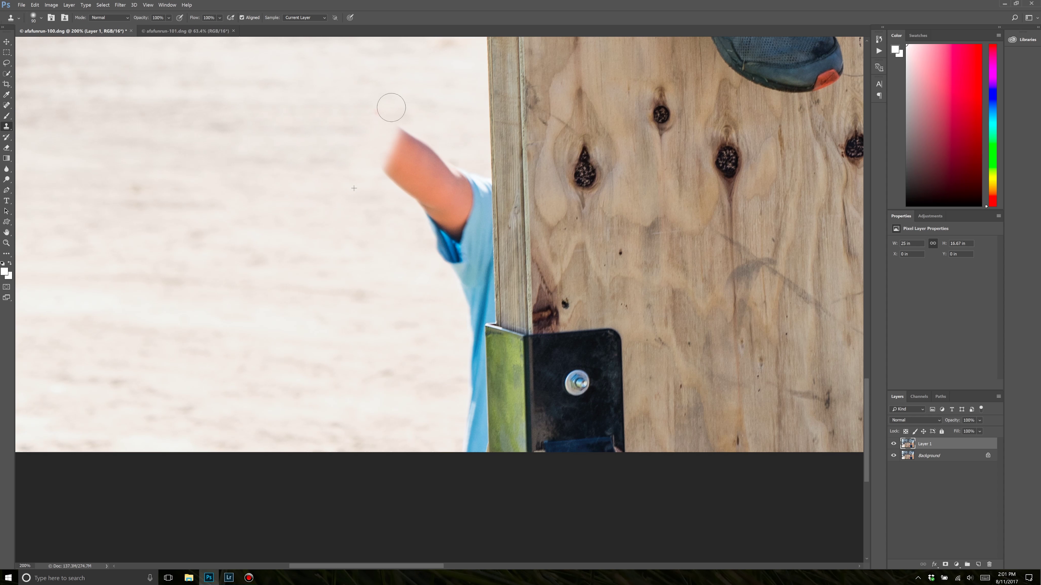
Clone sampled sand over the rest of the bare arm and the outer part of the blue sleeve.
alt+click(337, 212)
mouse_move(377, 156)
mouse_down()
mouse_move(400, 206)
mouse_move(386, 121)
mouse_move(398, 137)
mouse_move(380, 211)
mouse_move(394, 172)
mouse_move(417, 169)
mouse_move(392, 206)
mouse_up()
alt+click(373, 145)
mouse_move(425, 148)
mouse_down()
mouse_move(426, 191)
mouse_move(435, 156)
mouse_move(414, 237)
mouse_up()
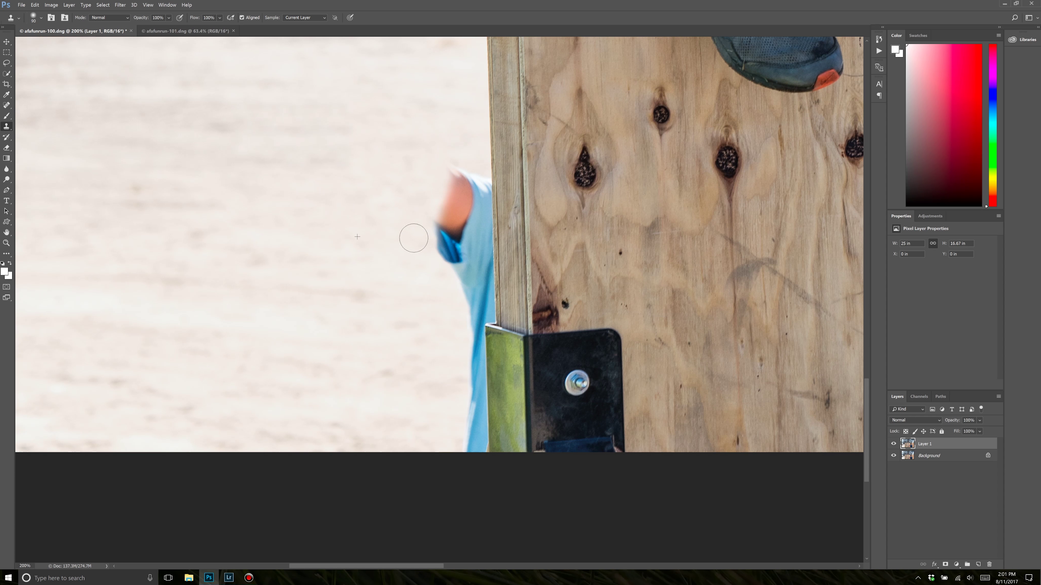
alt+click(386, 236)
mouse_move(456, 156)
mouse_down()
mouse_move(424, 263)
mouse_move(443, 243)
mouse_move(461, 175)
mouse_move(446, 288)
mouse_up()
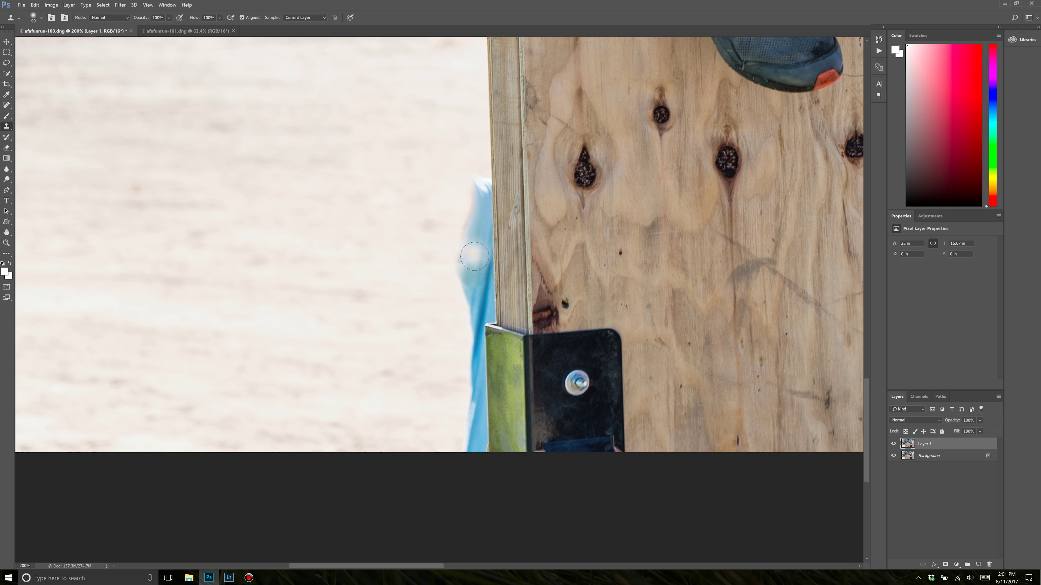
drag(474, 221, 475, 184)
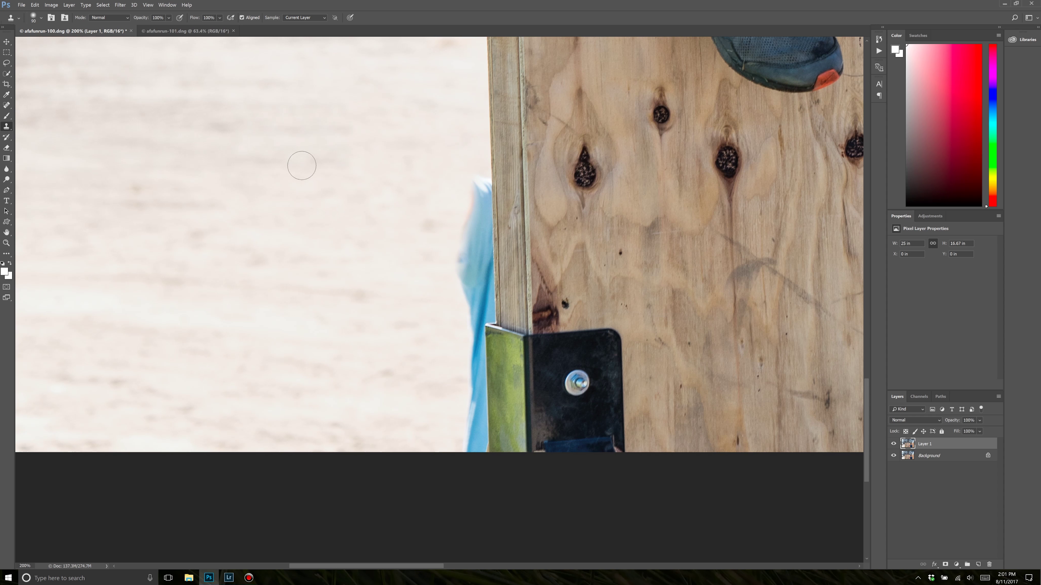
Set the Clone Stamp brush to full hardness and clone sand over the blue shirt along the wooden post above the bracket.
click(42, 20)
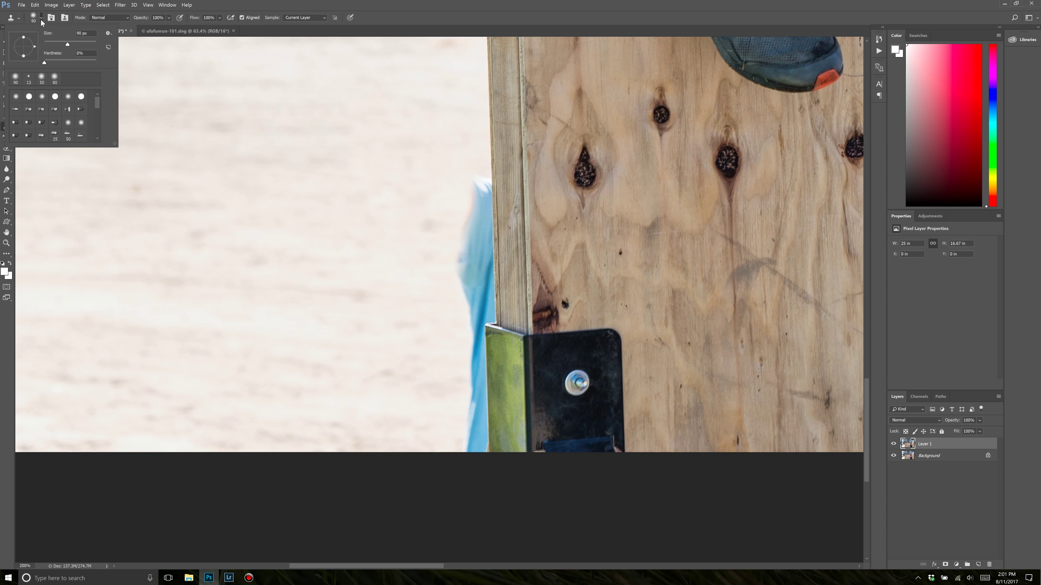
drag(44, 62, 83, 63)
drag(101, 62, 102, 62)
drag(442, 209, 476, 205)
key(super)
key(super)
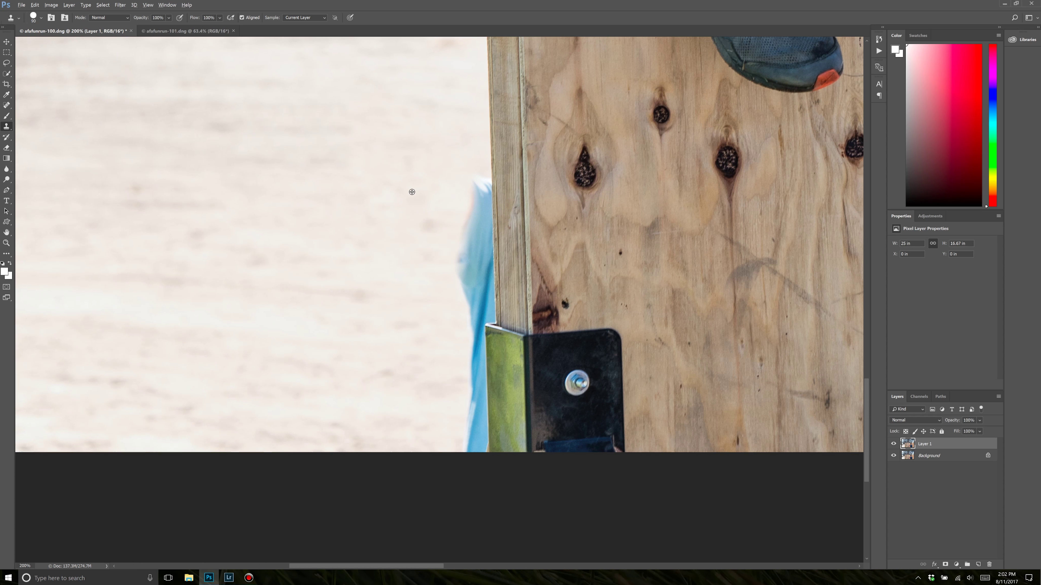
alt+click(411, 188)
click(473, 182)
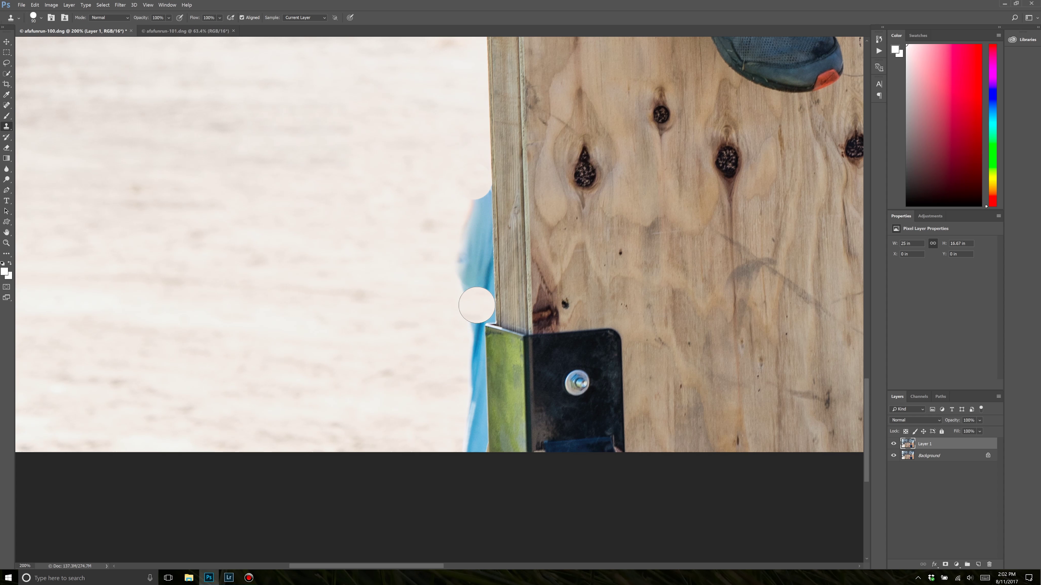
drag(476, 305, 476, 297)
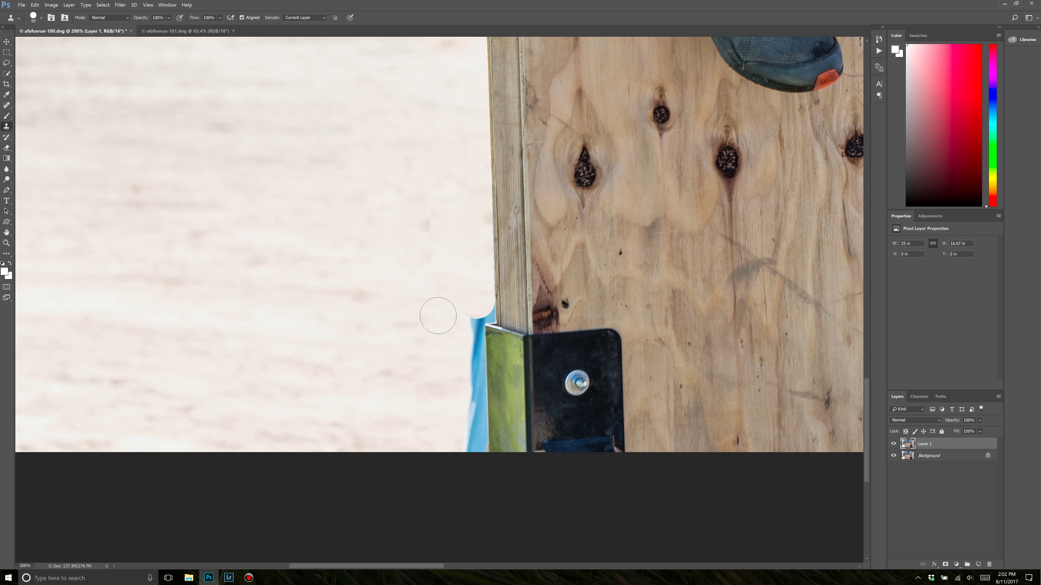
Reduce the Clone Stamp brush to 20 px and clone a straight strip of sand down the outer edge of the green bracket.
key(bracketleft)
key(bracketleft)
key(bracketleft)
key(bracketleft)
key(bracketleft)
key(bracketleft)
key(bracketleft)
drag(490, 303, 481, 323)
shift+click(484, 419)
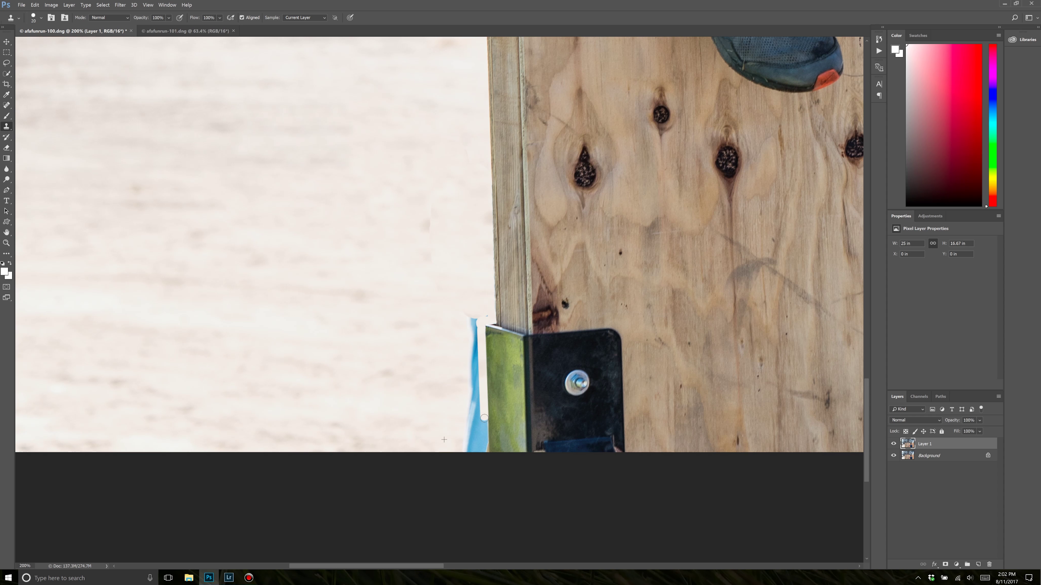
key(super)
key(super)
shift+click(483, 447)
Set the brush hardness to 0%, enlarge the brush, and clone sand over the remaining blue shirt strip beside the bracket.
click(41, 19)
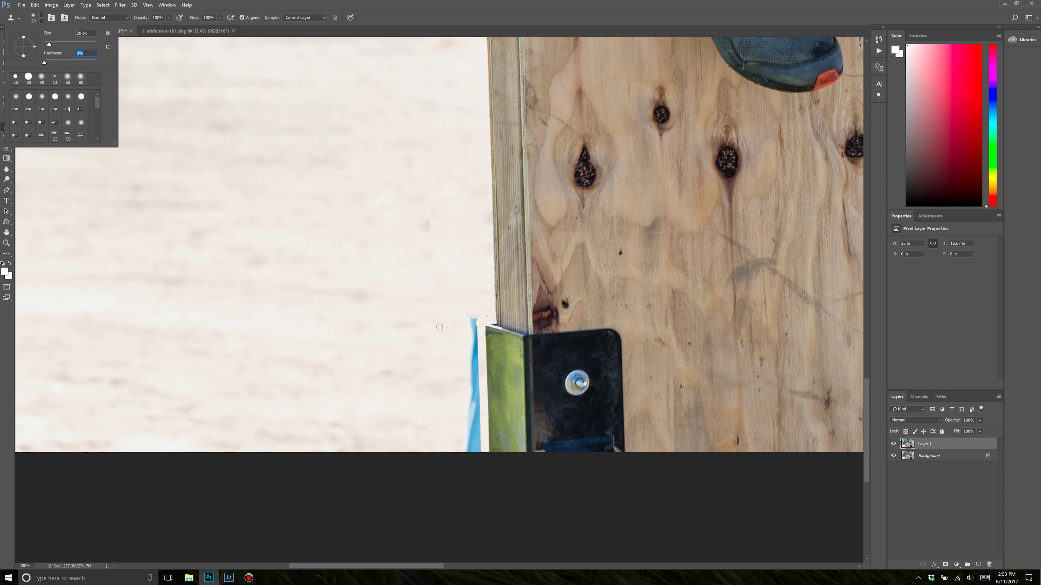
key(Return)
key(bracketright)
key(bracketright)
key(bracketright)
mouse_move(474, 319)
mouse_down()
mouse_move(469, 378)
mouse_move(470, 322)
mouse_move(474, 450)
mouse_move(474, 353)
mouse_up()
mouse_move(460, 450)
mouse_down()
mouse_move(454, 399)
mouse_move(467, 315)
mouse_move(485, 315)
mouse_move(443, 301)
mouse_move(430, 272)
mouse_move(429, 203)
mouse_move(424, 227)
mouse_up()
Clone fresh sand over the leftover marks in the retouched ground and around the top corner of the bracket.
alt+click(403, 292)
drag(416, 291, 418, 292)
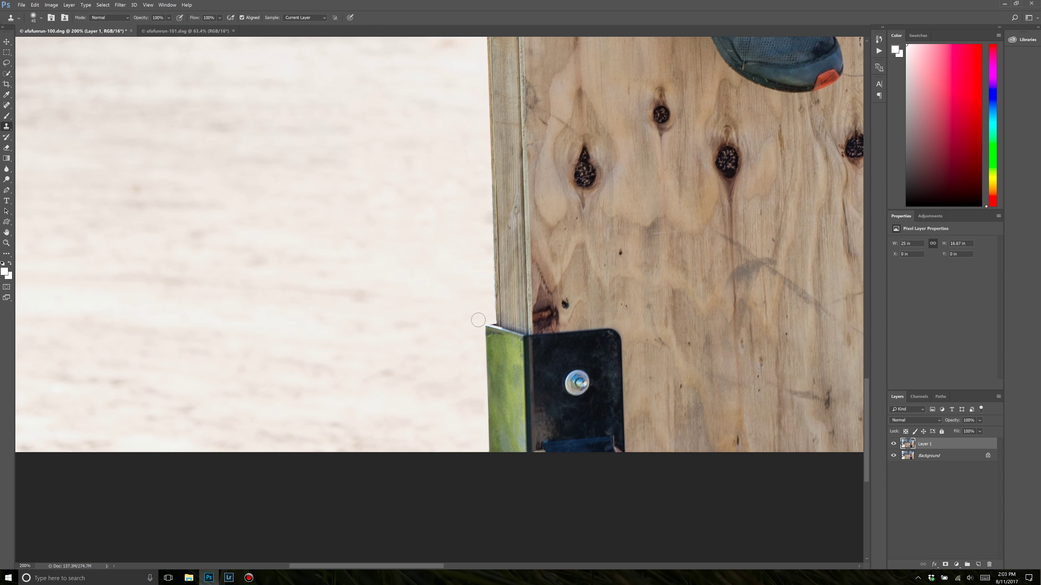
drag(479, 321, 481, 319)
mouse_move(460, 159)
mouse_down()
mouse_move(438, 133)
mouse_move(434, 194)
mouse_up()
Set the Clone Stamp to 100% hardness and 15 px, and clean up the sand along the wooden post's outer edge.
ctrl+click(493, 246)
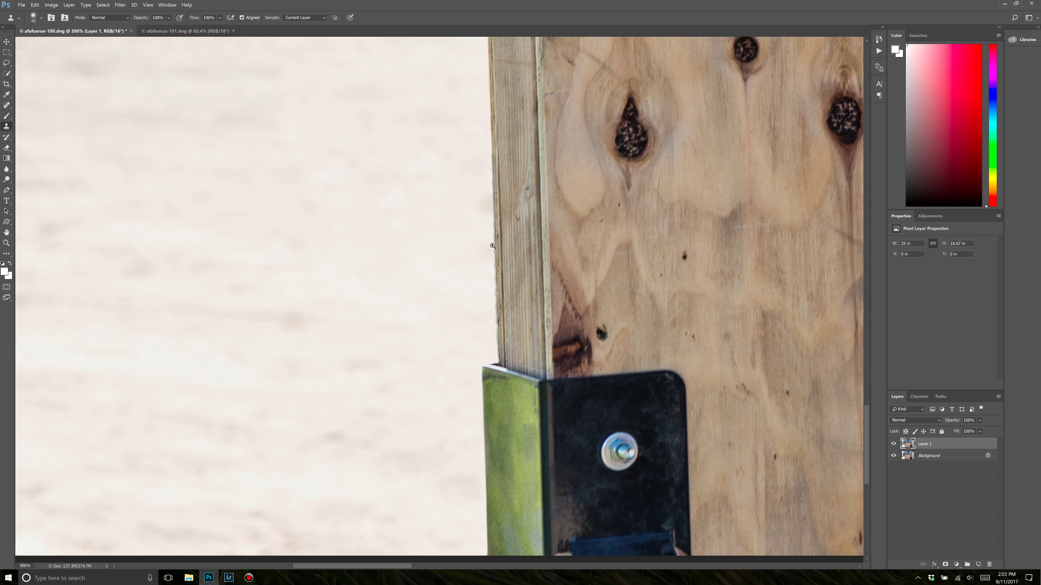
click(488, 165)
click(40, 20)
drag(64, 60, 68, 61)
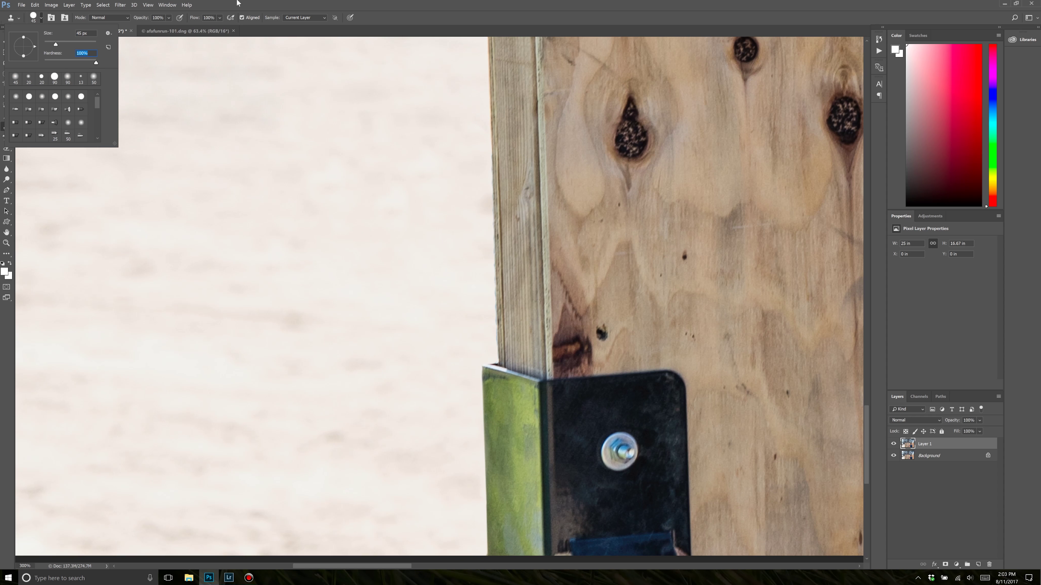
click(335, 5)
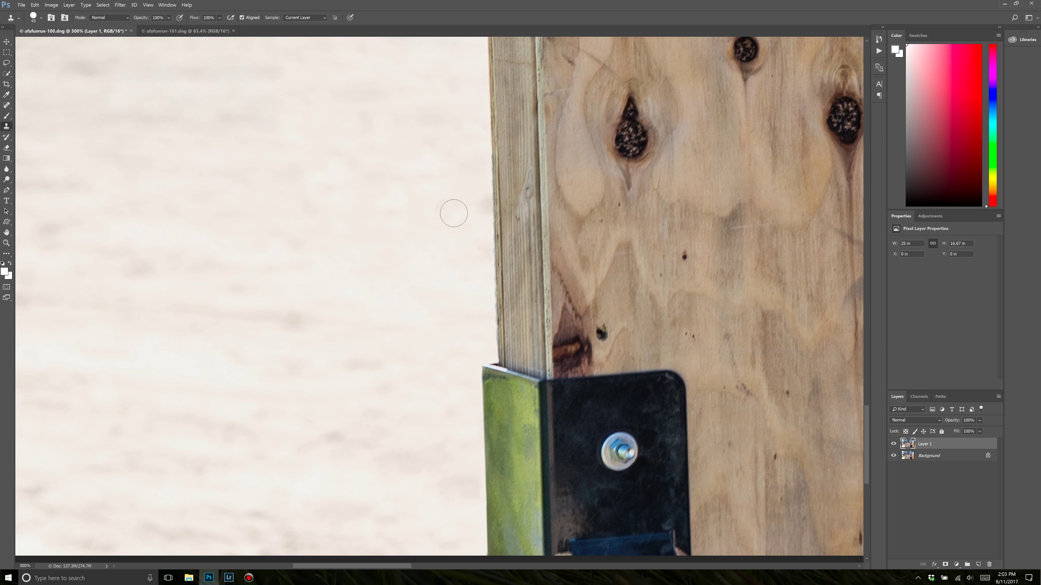
key(bracketleft)
key(bracketleft)
key(bracketleft)
shift+click(494, 357)
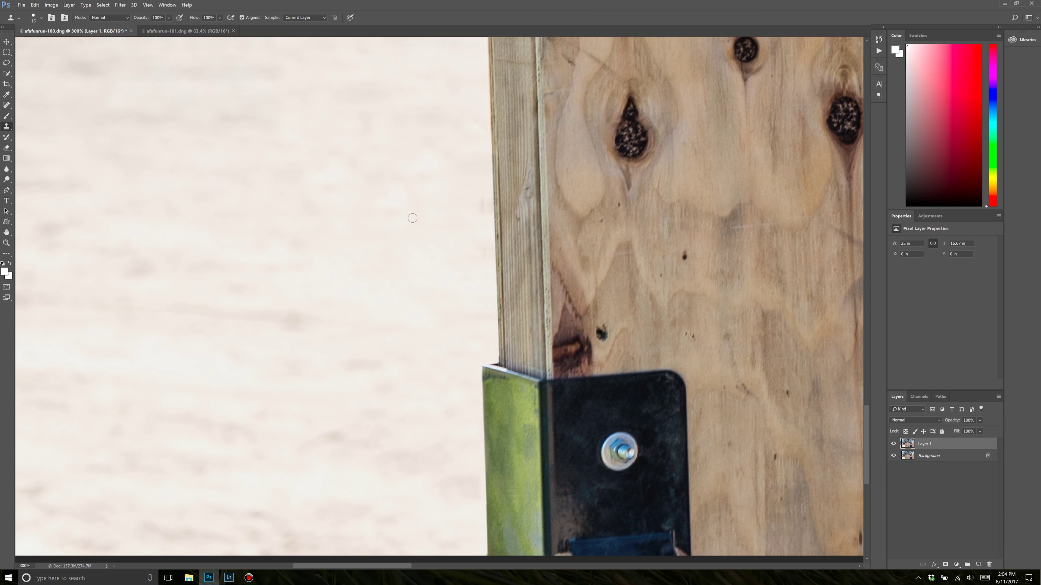
Lower the brush hardness to its minimum and touch up the sand next to the wooden post.
click(41, 19)
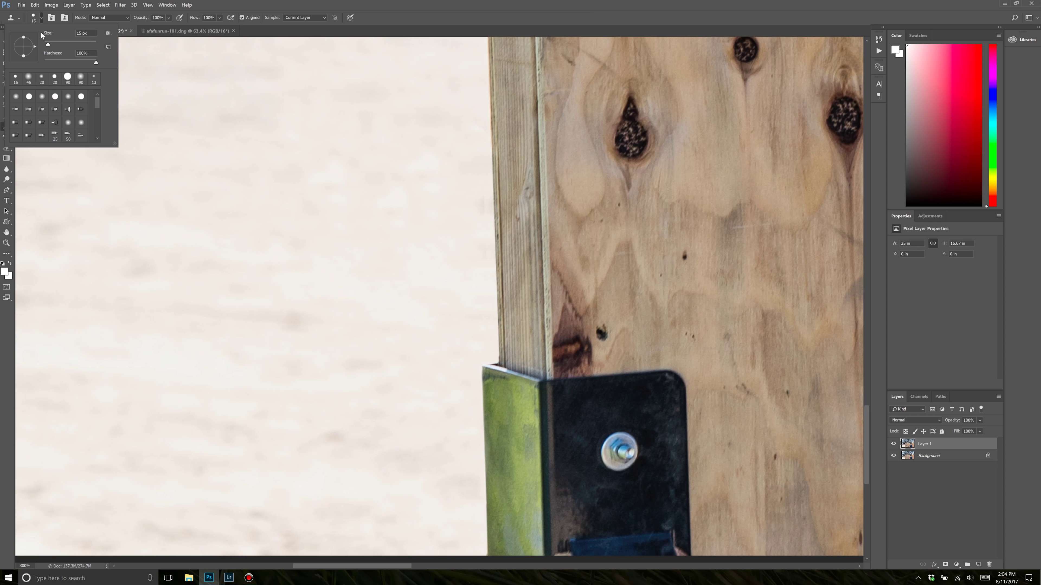
drag(54, 62, 38, 60)
drag(478, 112, 479, 114)
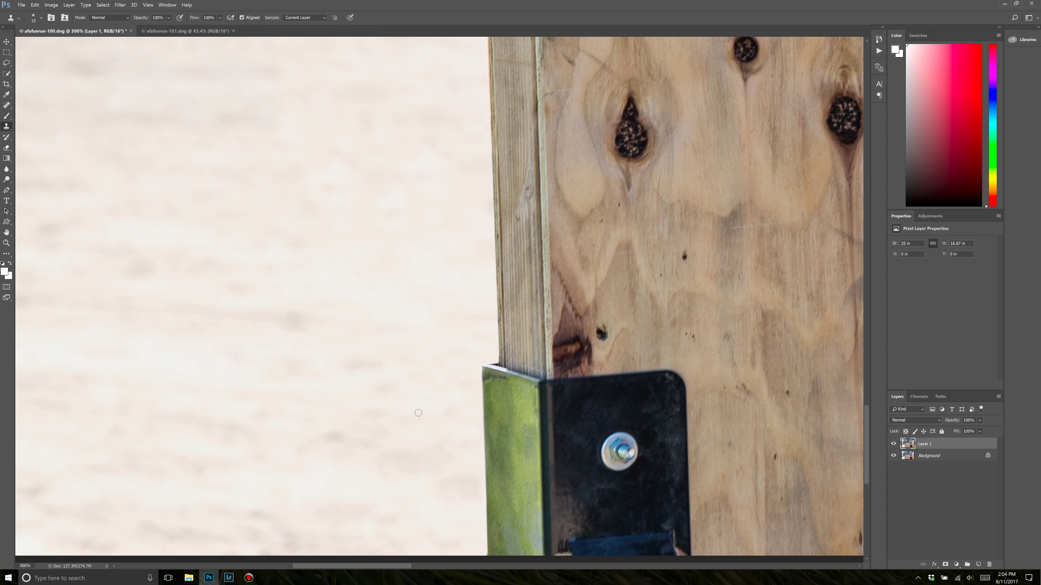
Compare the whole photo before and after the arm removal by toggling the visibility of Layer 1.
alt+click(441, 374)
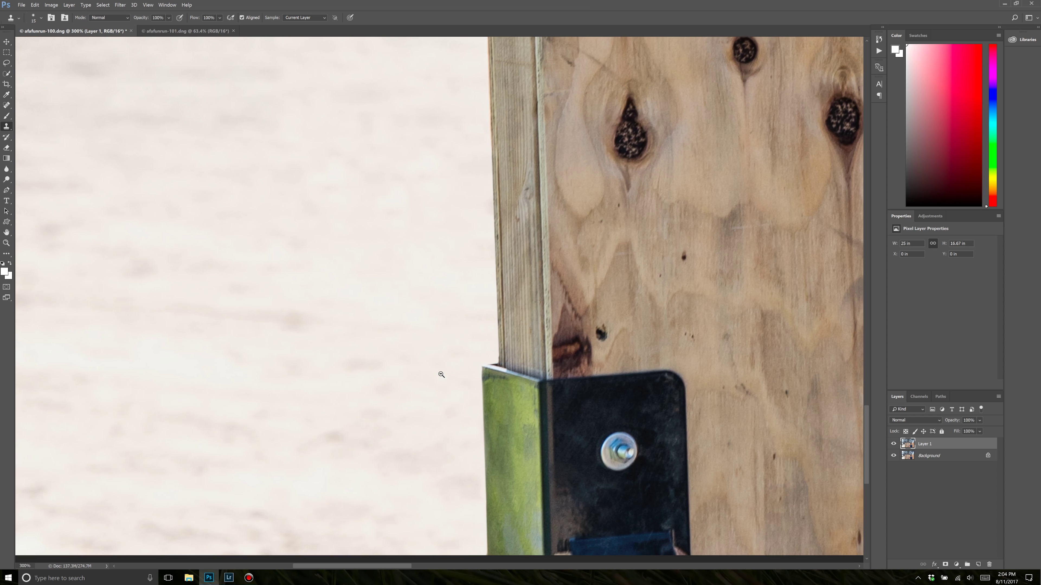
alt+click(441, 374)
alt+click(441, 374)
alt+click(441, 374)
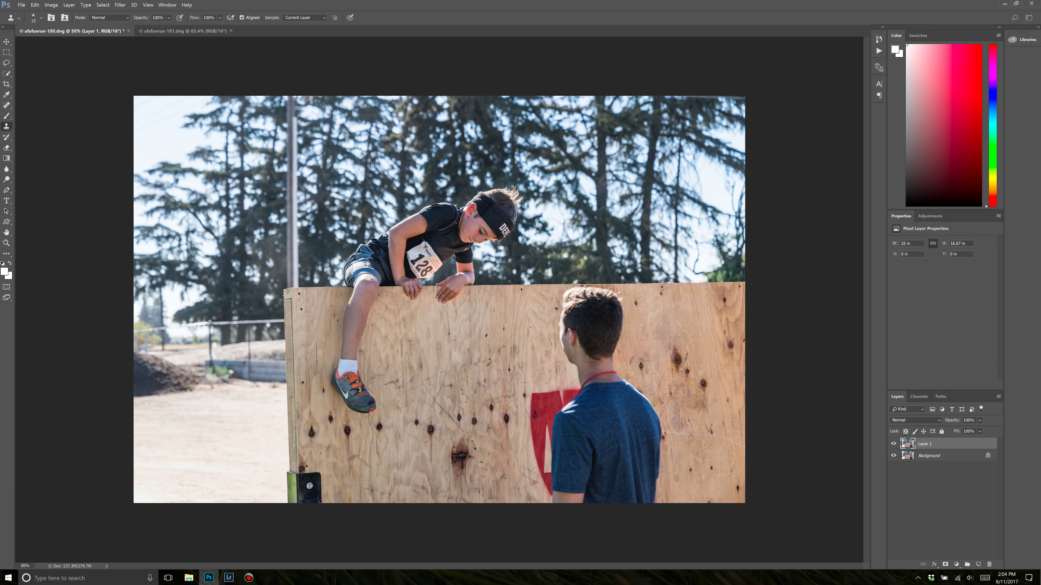
key(ctrl+0)
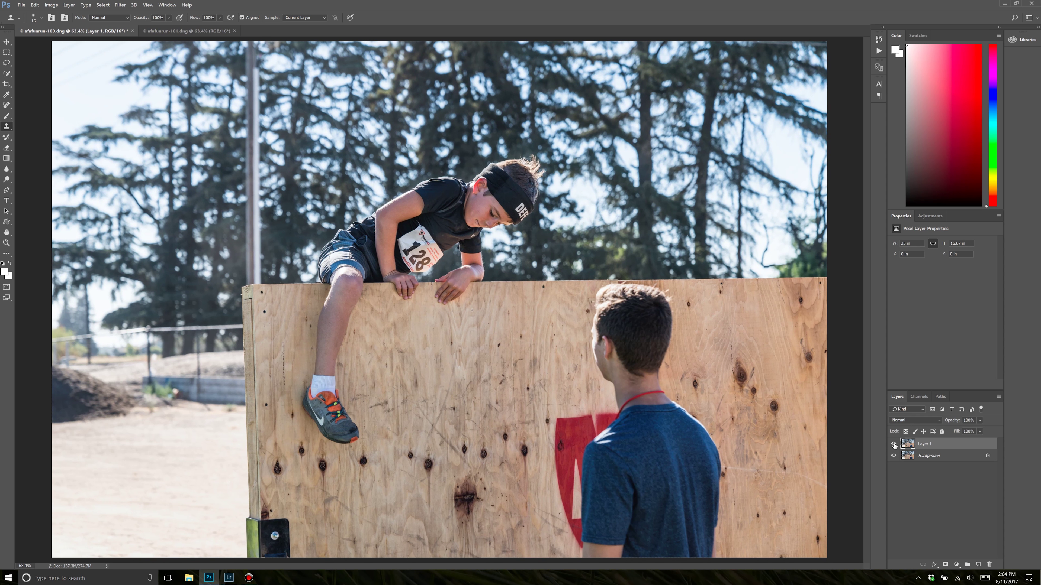
click(894, 444)
click(895, 445)
click(894, 445)
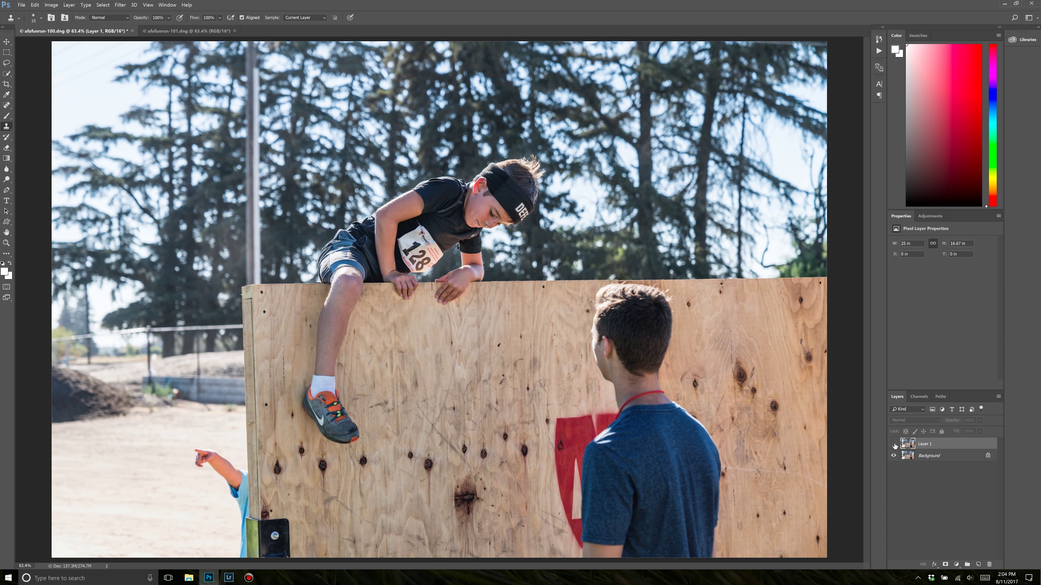
click(894, 445)
click(894, 444)
click(894, 445)
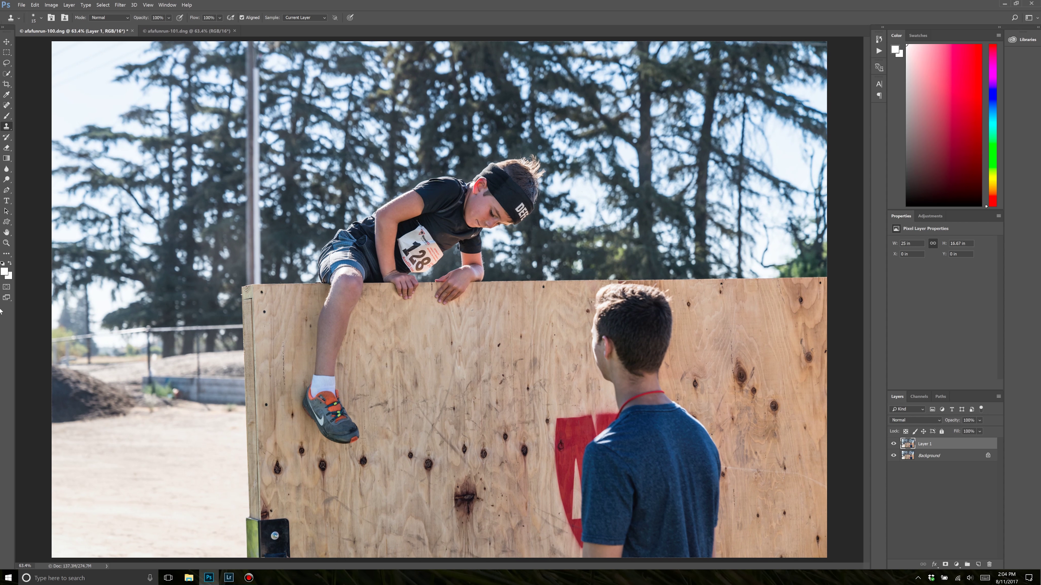
Choose the Lasso tool and compare the red shield logo in both photos, ending on afafunrun-101.dng.
click(187, 30)
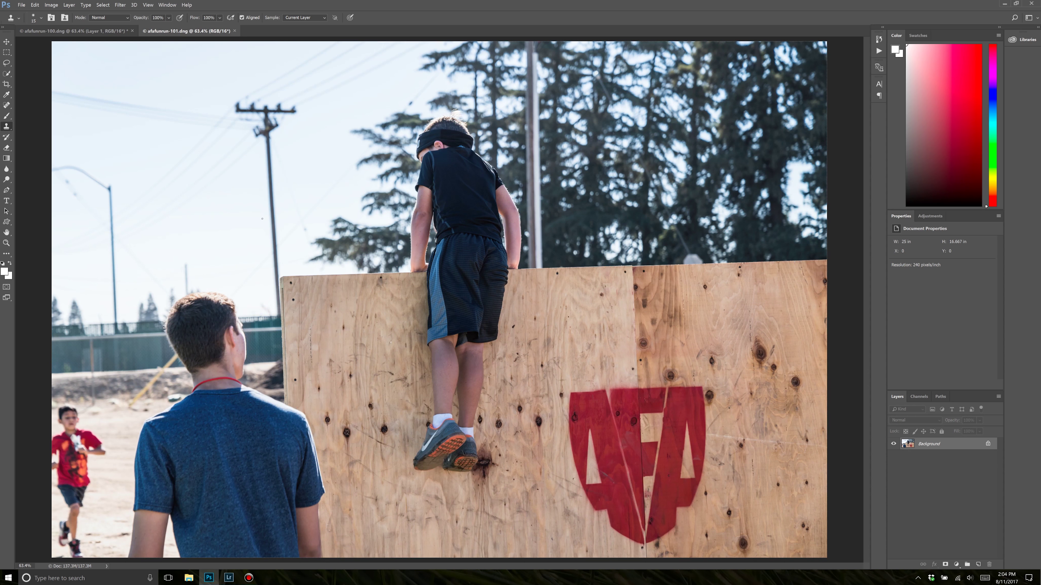
click(7, 62)
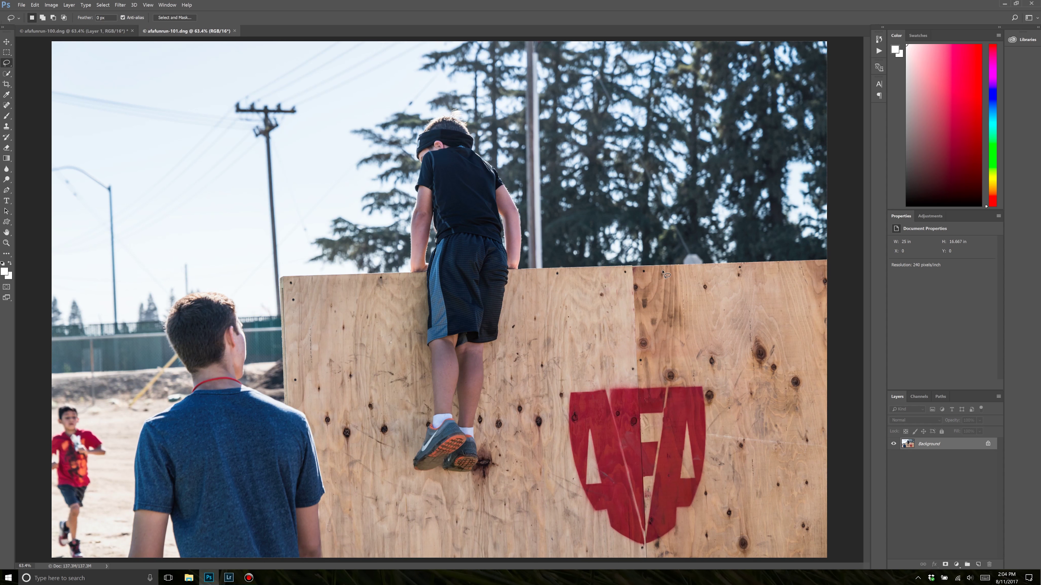
click(76, 30)
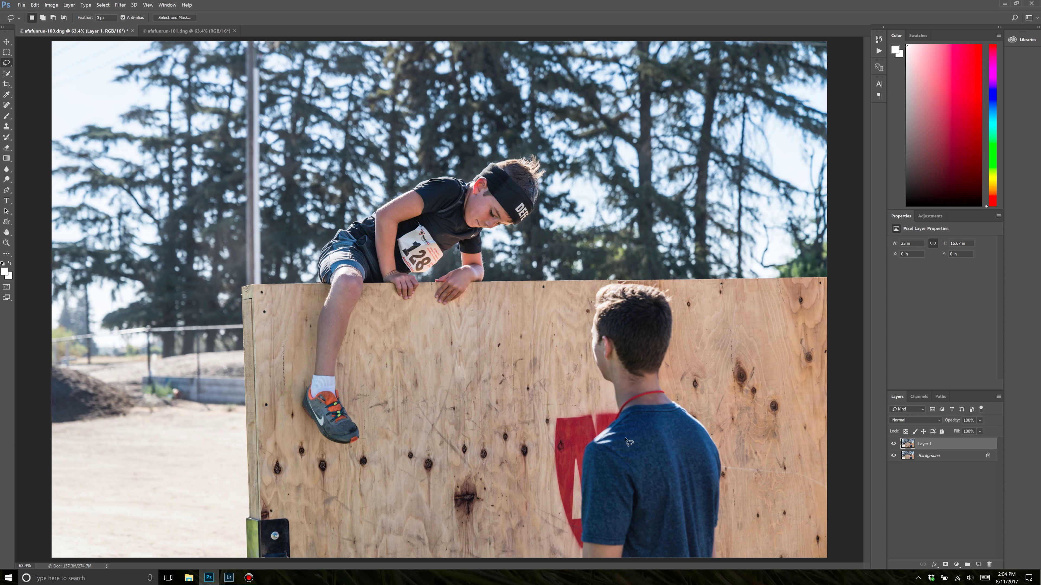
click(185, 31)
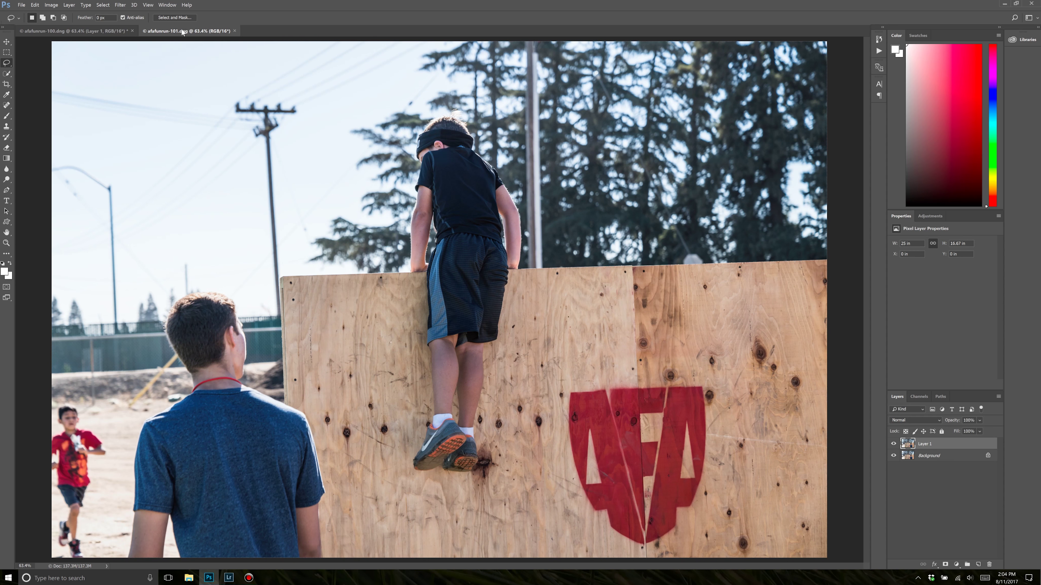
click(98, 31)
click(154, 31)
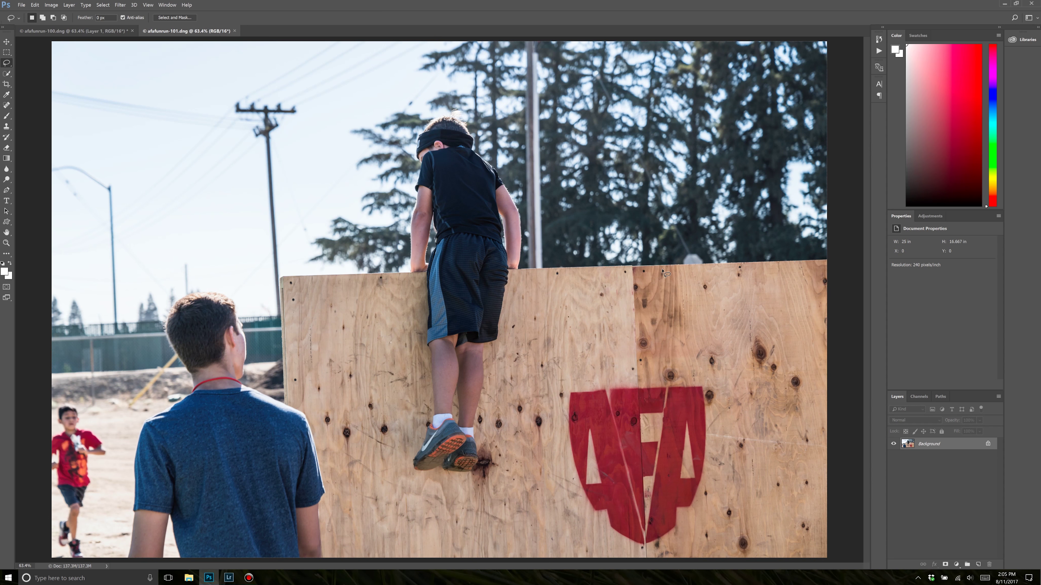
Lasso the red shield with the surrounding plywood up to the wall's top edge and paste a copy into afafunrun-100.dng.
mouse_move(629, 269)
mouse_down()
mouse_move(582, 281)
mouse_move(552, 328)
mouse_move(537, 386)
mouse_up()
mouse_move(497, 528)
mouse_down()
mouse_move(504, 576)
mouse_move(590, 582)
mouse_up()
mouse_move(658, 582)
mouse_down()
mouse_move(740, 577)
mouse_move(770, 546)
mouse_move(785, 388)
mouse_move(721, 268)
mouse_move(668, 267)
mouse_up()
click(102, 33)
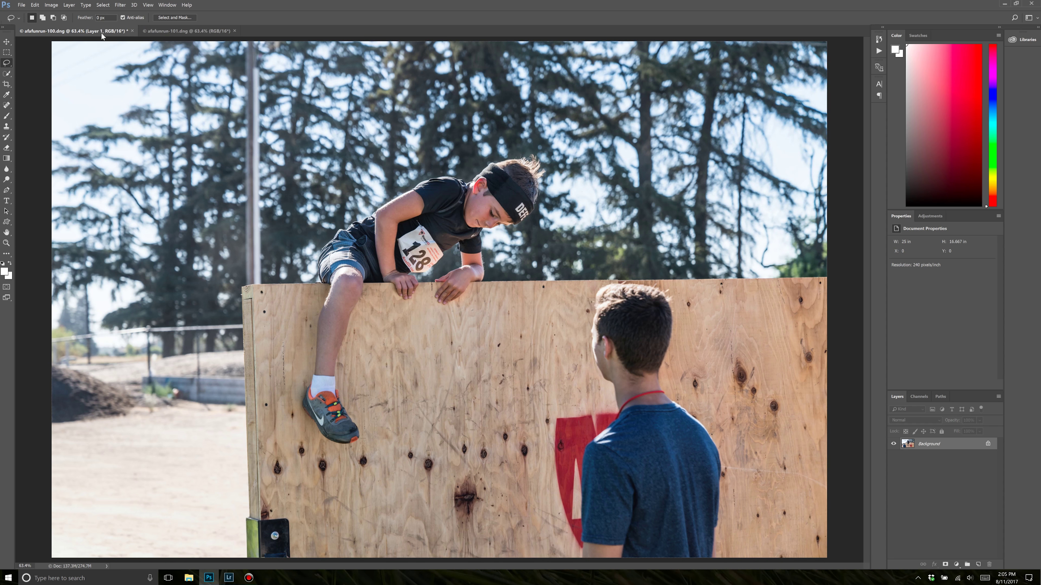
key(ctrl+v)
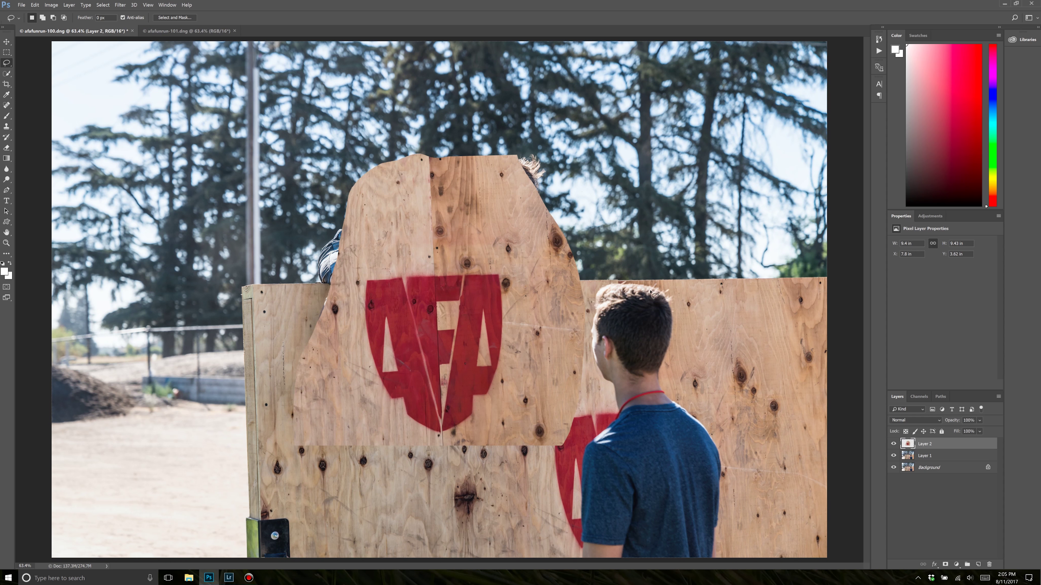
Move the shield patch over the man and the partial logo, nudging it into line with the wall at about X 13.89 in, Y 7.7 in.
key(v)
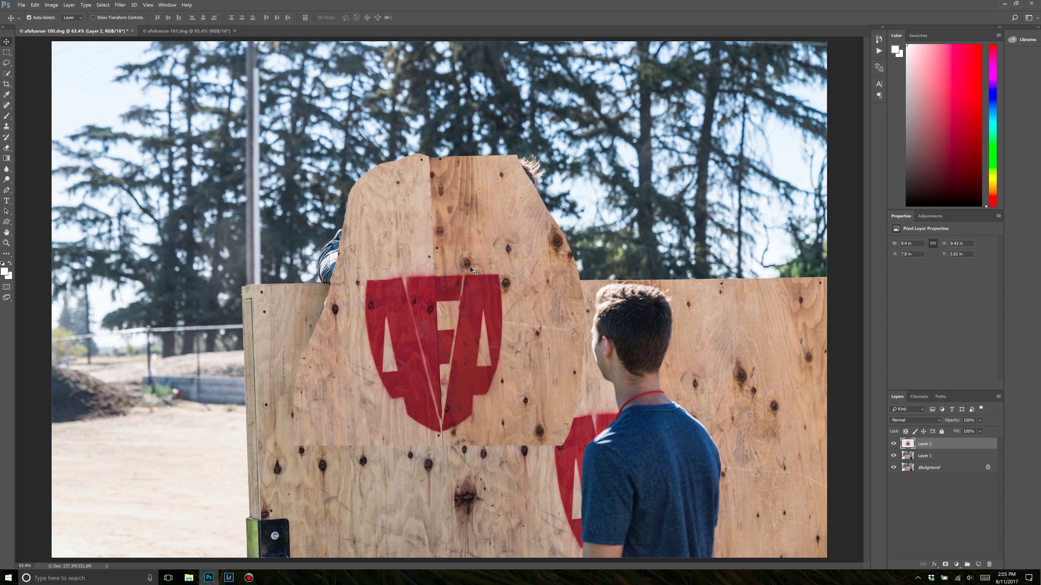
drag(465, 261, 649, 388)
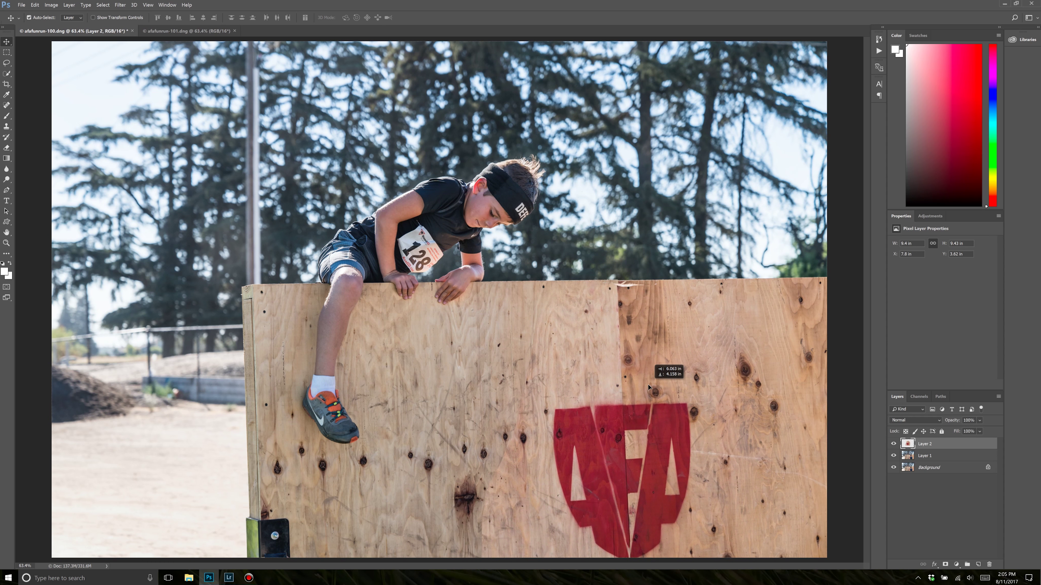
drag(648, 387, 648, 387)
drag(616, 380, 618, 378)
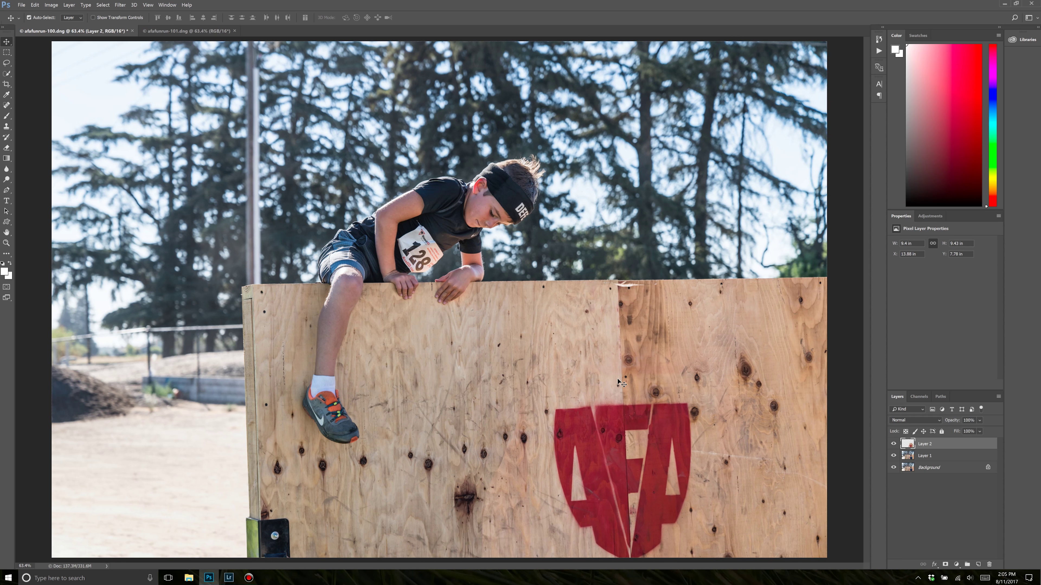
key(Right)
key(Up)
key(Up)
key(Up)
key(Up)
key(Up)
key(Up)
key(Up)
key(Up)
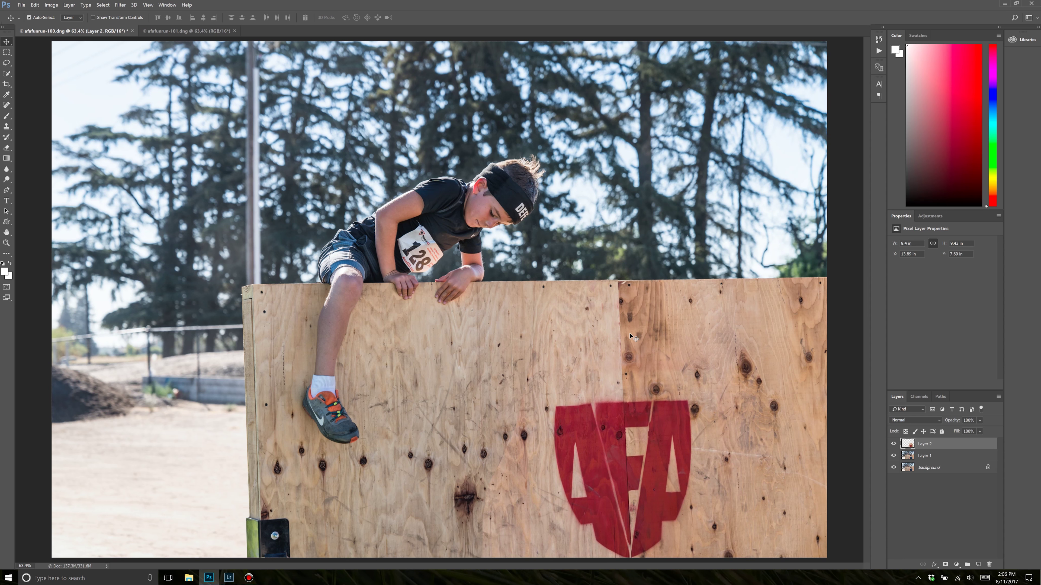
key(Down)
Add a layer mask to the shield patch and set up a black 900 px brush with 0% hardness.
click(946, 565)
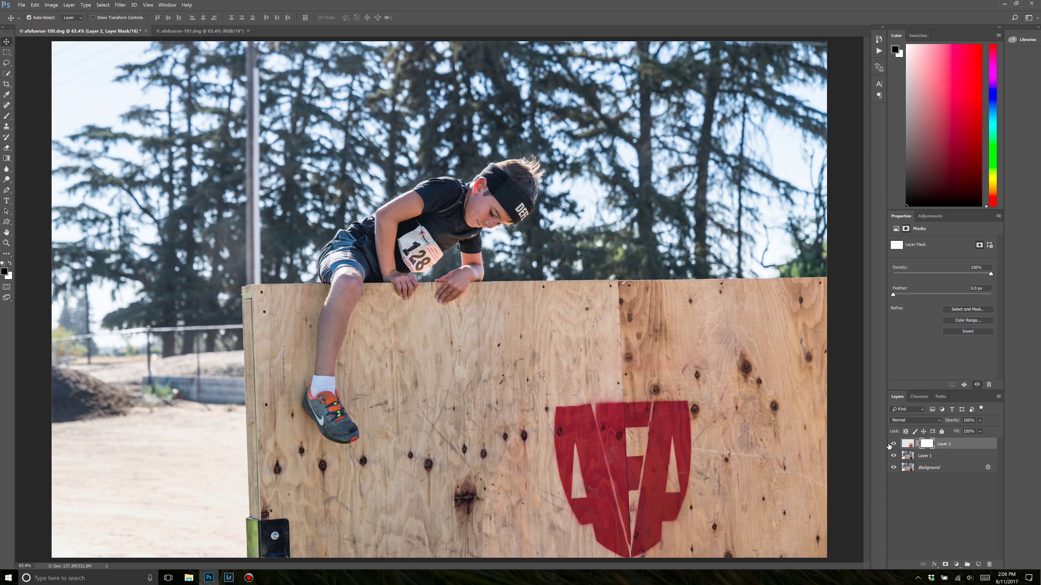
key(b)
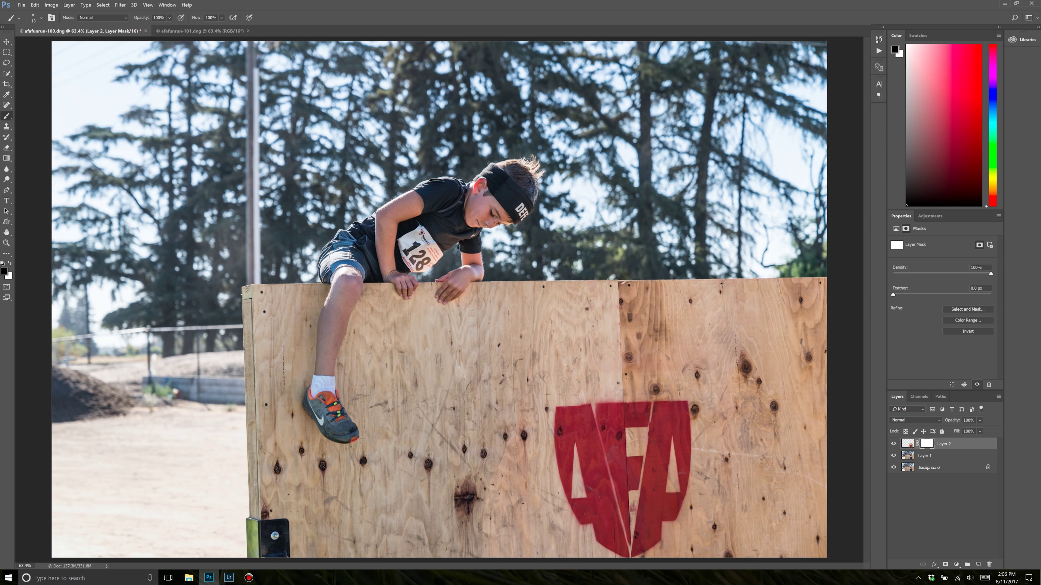
key(bracketright)
key(bracketright)
key(bracketright)
key(bracketright)
key(bracketright)
key(bracketright)
key(bracketright)
key(bracketright)
key(bracketright)
key(bracketright)
key(bracketright)
key(bracketright)
key(bracketright)
key(bracketright)
key(bracketright)
key(bracketright)
key(bracketright)
key(bracketright)
click(42, 18)
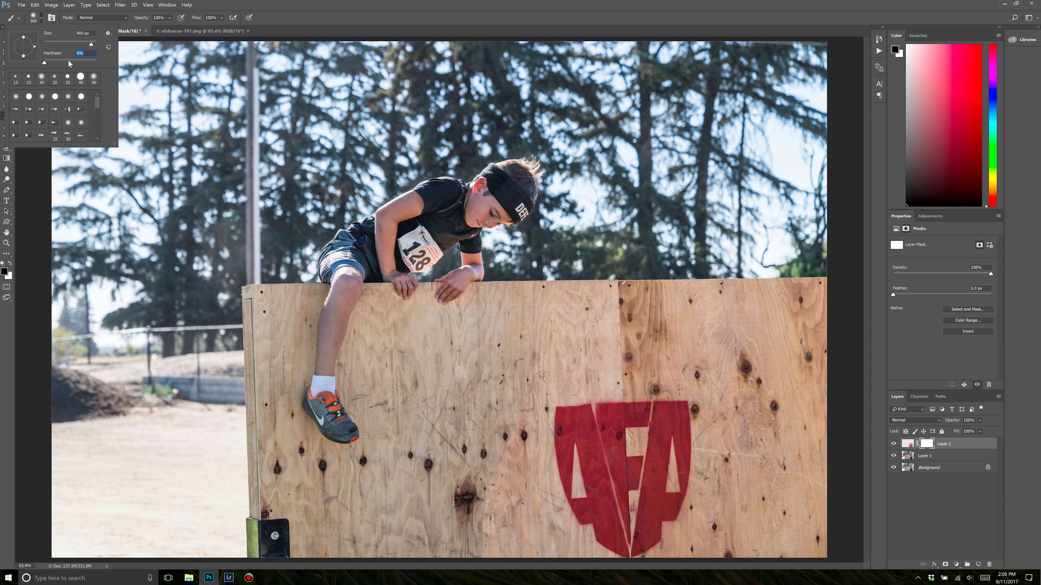
click(315, 3)
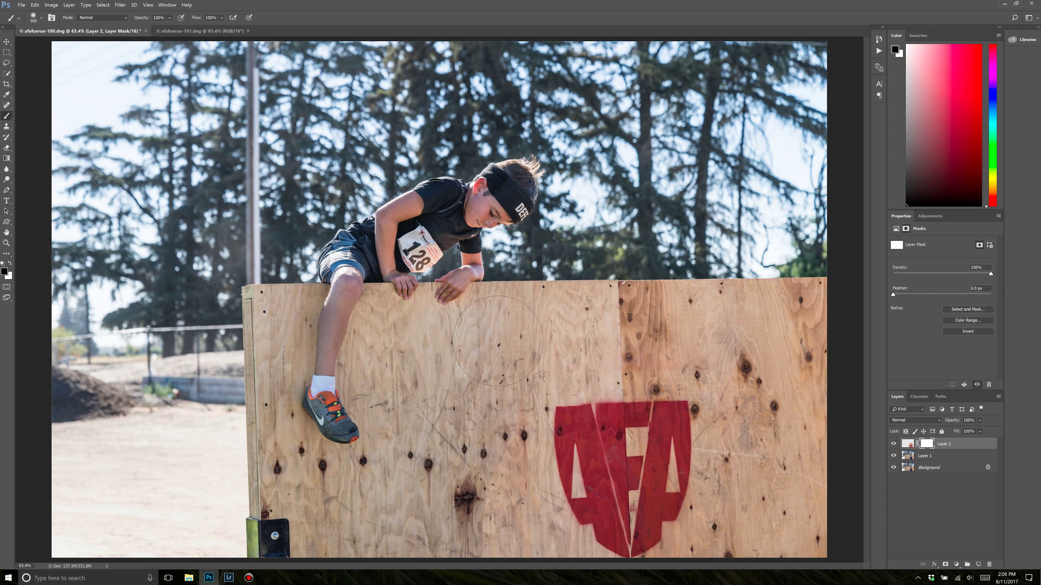
Reduce the brush to 400 px and mask the shield patch's outer edge on the side facing the climbing boy.
key(bracketleft)
key(bracketleft)
key(bracketleft)
mouse_move(954, 422)
mouse_down()
mouse_move(929, 422)
mouse_move(971, 414)
mouse_up()
key(bracketleft)
key(bracketleft)
drag(505, 418, 479, 516)
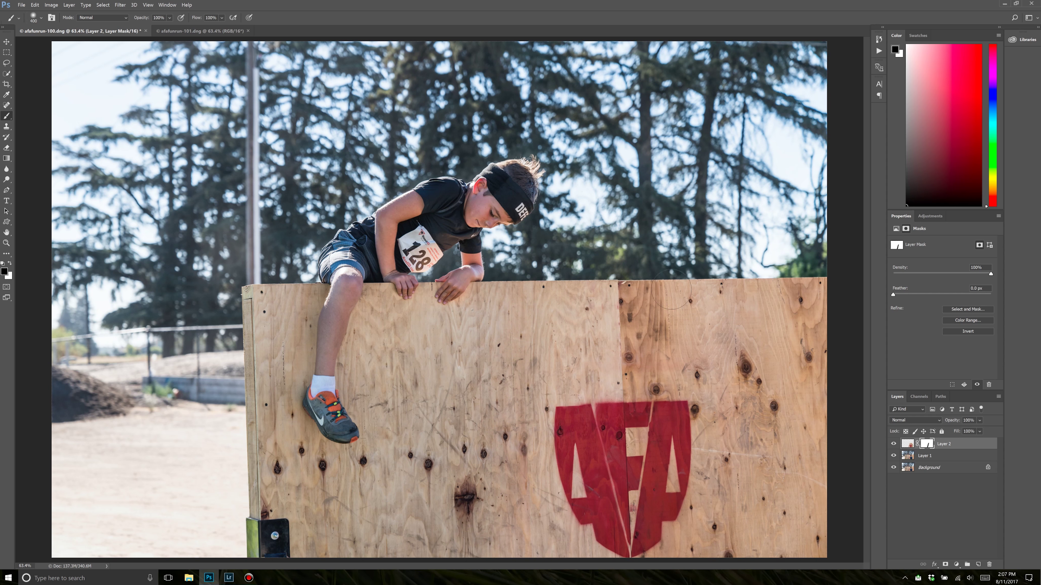
Undo the test mask stroke near the wall's top edge, and blend the patch's outer edge on the far side of the shield.
drag(666, 289, 661, 289)
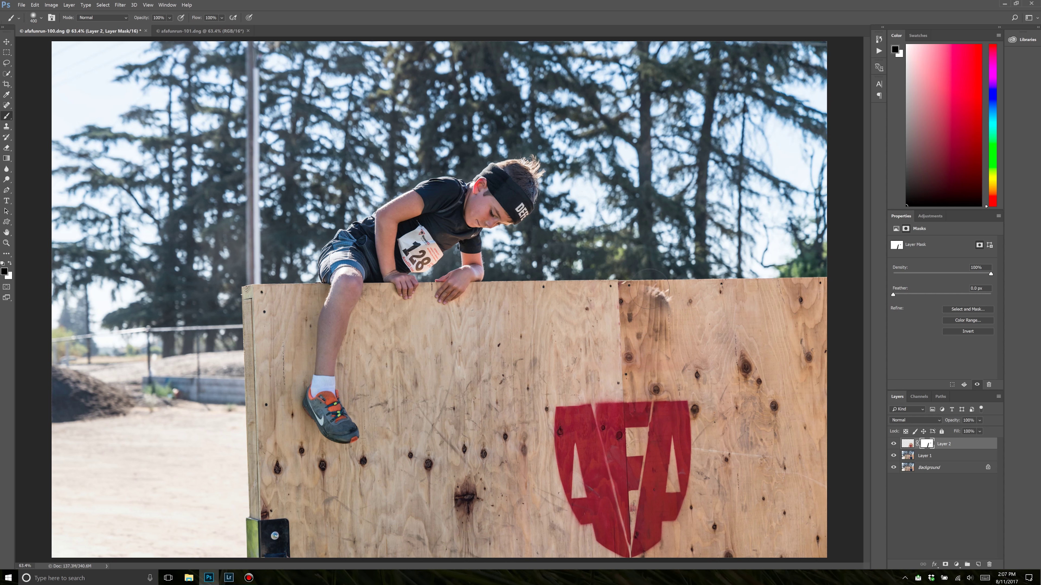
key(ctrl+z)
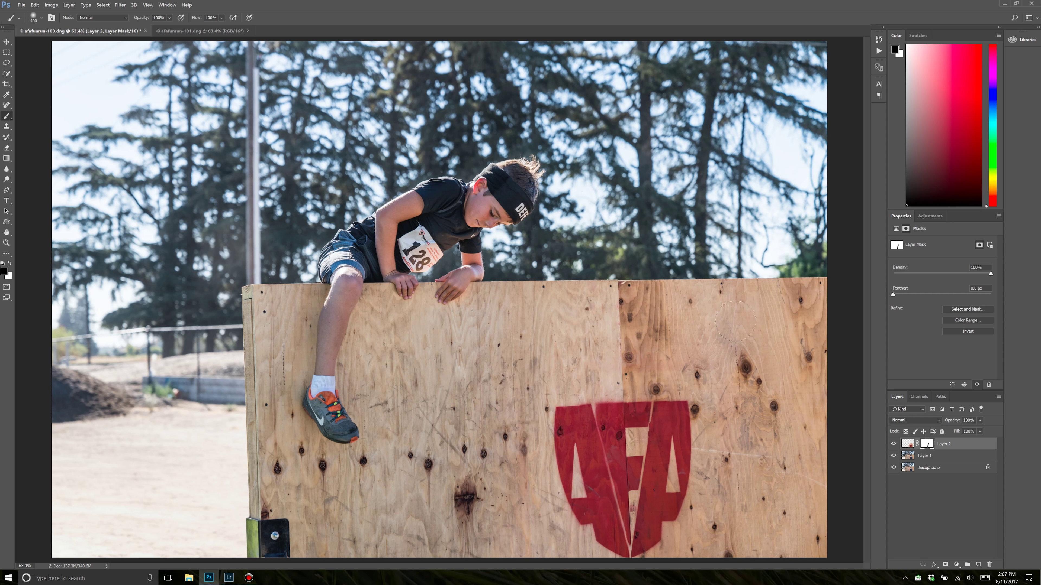
drag(742, 345, 752, 443)
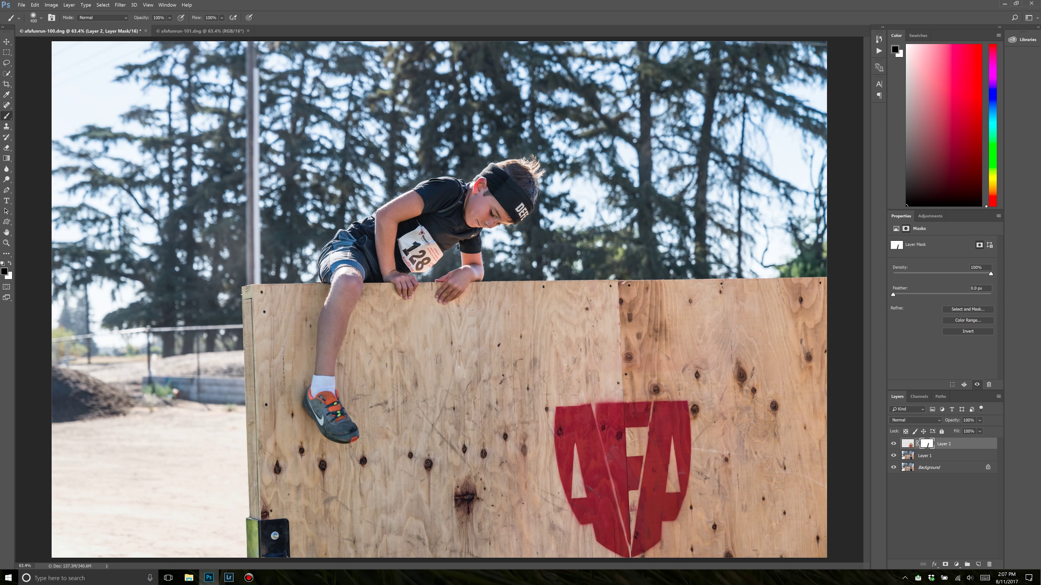
mouse_move(752, 514)
mouse_down()
mouse_move(731, 557)
mouse_move(772, 521)
mouse_up()
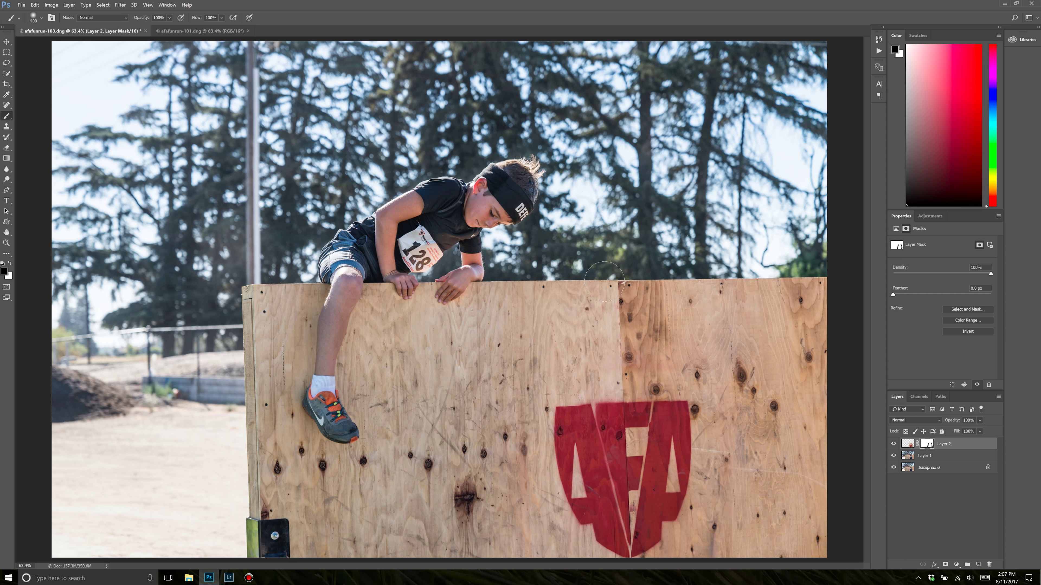
Compare the board joint at the wall's top edge in both photos at 300% zoom, ending on afafunrun-100.dng.
mouse_move(956, 424)
mouse_down()
mouse_move(904, 423)
mouse_move(978, 418)
mouse_move(872, 423)
mouse_move(964, 420)
mouse_up()
ctrl+click(618, 281)
ctrl+click(618, 282)
ctrl+click(619, 281)
ctrl+click(619, 281)
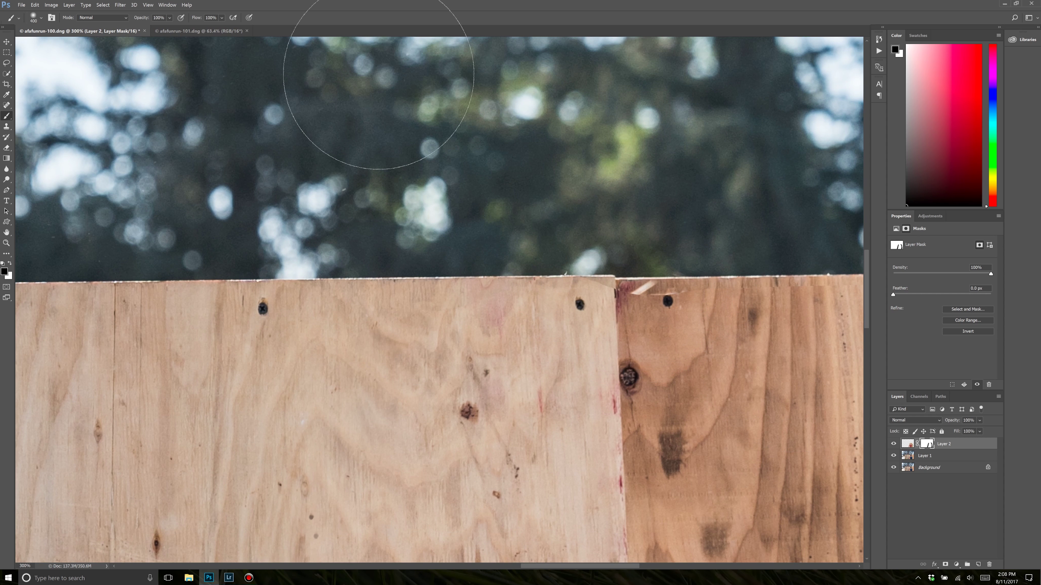
click(205, 30)
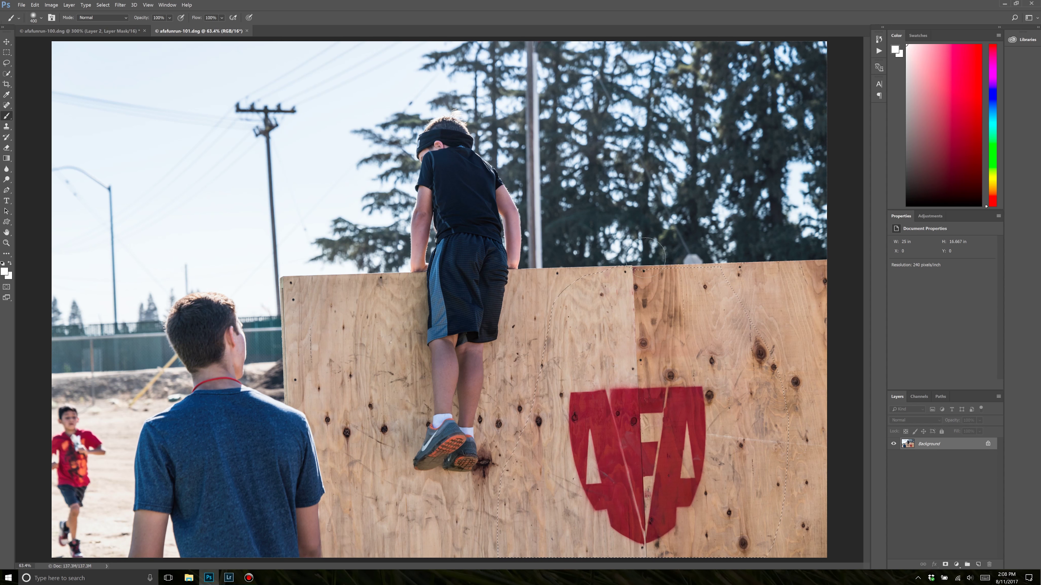
ctrl+click(640, 262)
ctrl+click(640, 263)
ctrl+click(640, 262)
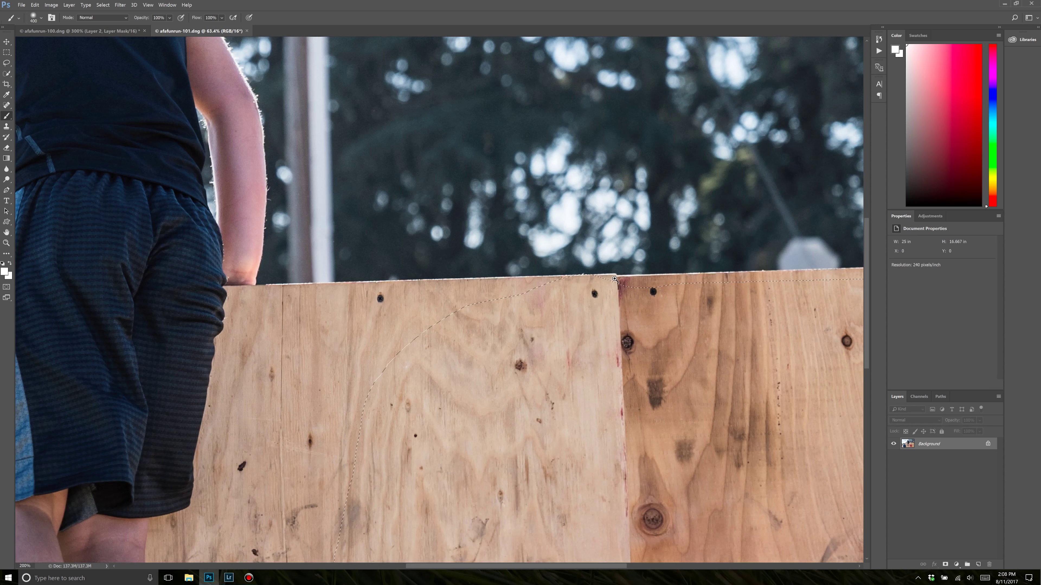
ctrl+click(614, 279)
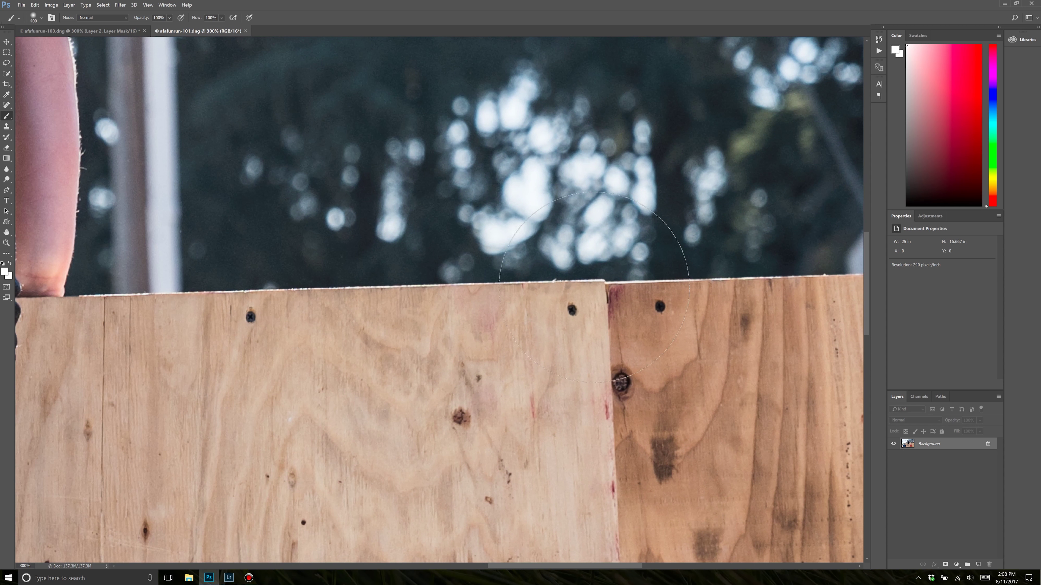
click(135, 28)
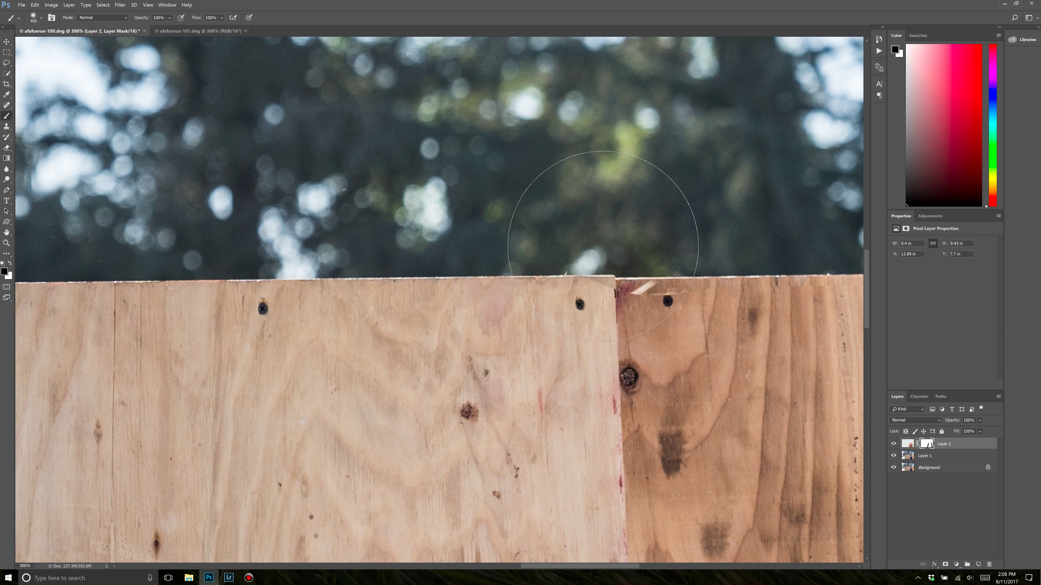
Try to mask the wall's top edge at the board joint with a 30 px brush, and undo the stroke.
key(bracketleft)
key(bracketleft)
key(bracketleft)
key(bracketleft)
key(bracketleft)
key(bracketleft)
key(bracketleft)
key(bracketleft)
key(bracketleft)
key(bracketleft)
key(bracketleft)
key(bracketleft)
key(bracketleft)
mouse_move(586, 279)
mouse_down()
mouse_move(633, 296)
mouse_move(685, 287)
mouse_up()
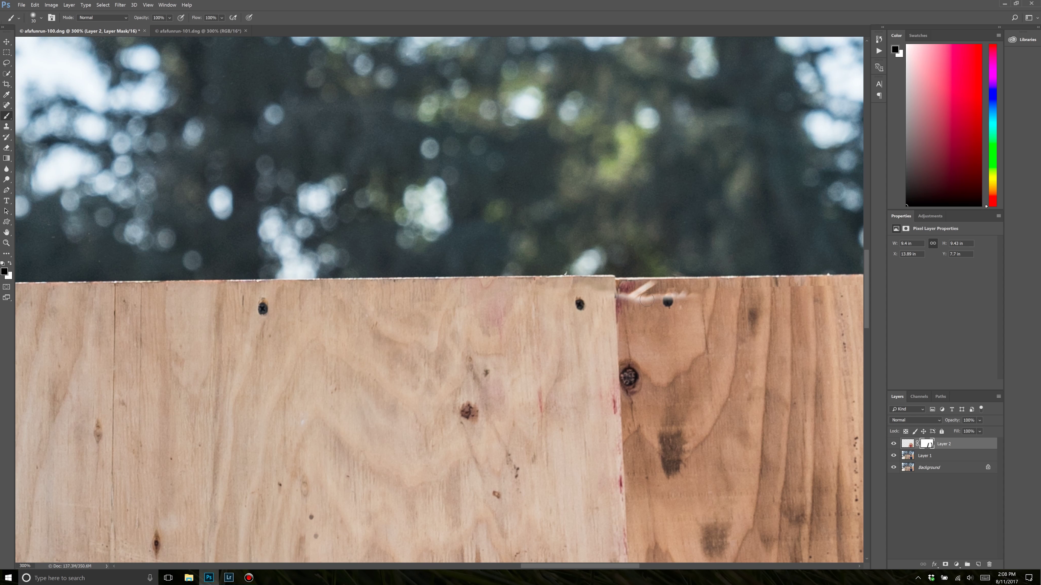
key(ctrl+z)
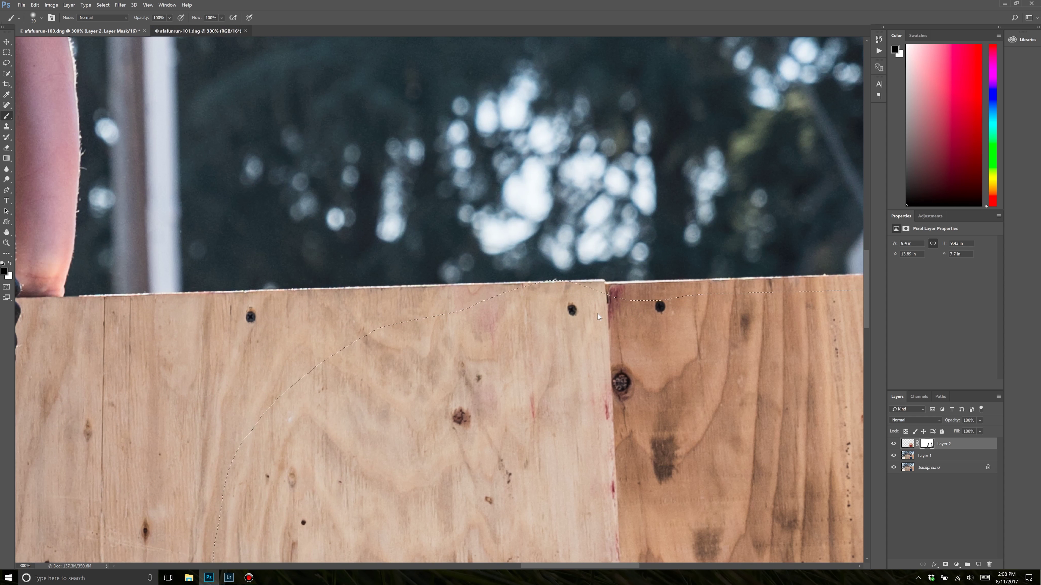
Replace the selection in afafunrun-101.dng with a lasso around the board joint at the wall's top edge, and paste a copy into afafunrun-100.dng.
click(180, 31)
key(x)
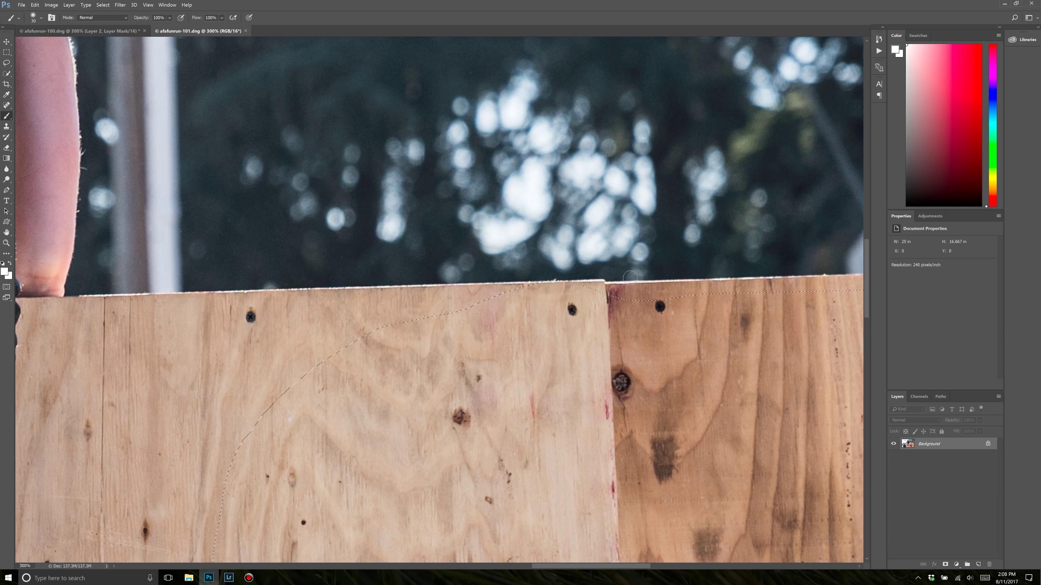
key(ctrl+d)
click(6, 62)
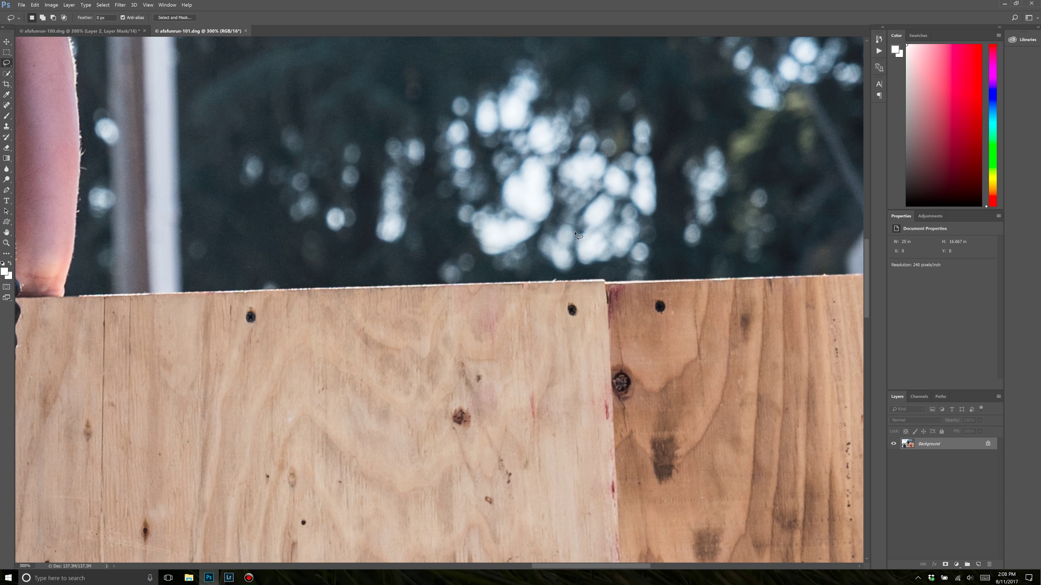
mouse_move(584, 224)
mouse_down()
mouse_move(431, 284)
mouse_move(504, 369)
mouse_move(604, 387)
mouse_move(754, 364)
mouse_move(731, 215)
mouse_move(656, 202)
mouse_up()
click(80, 31)
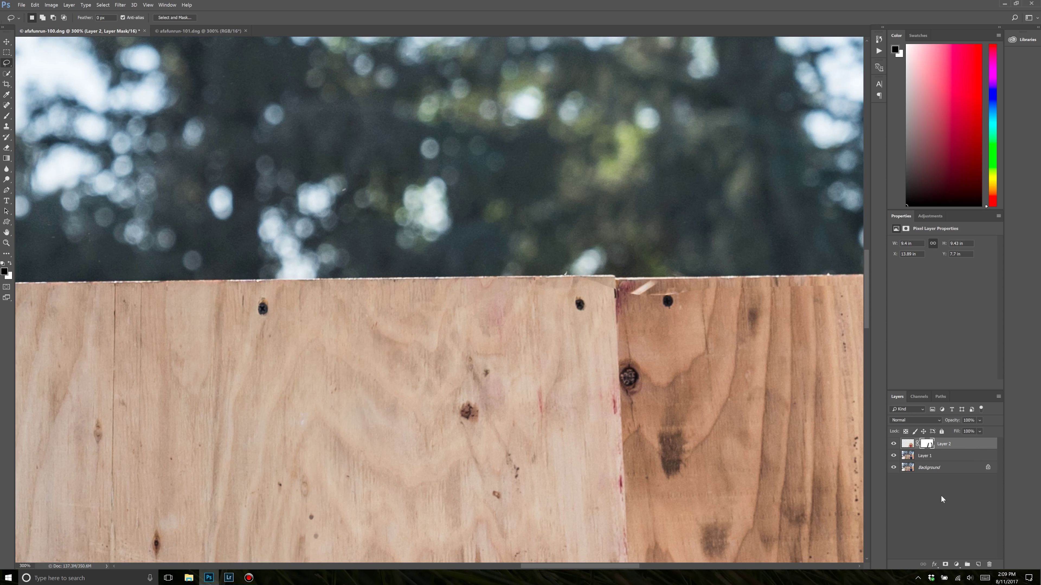
key(ctrl+v)
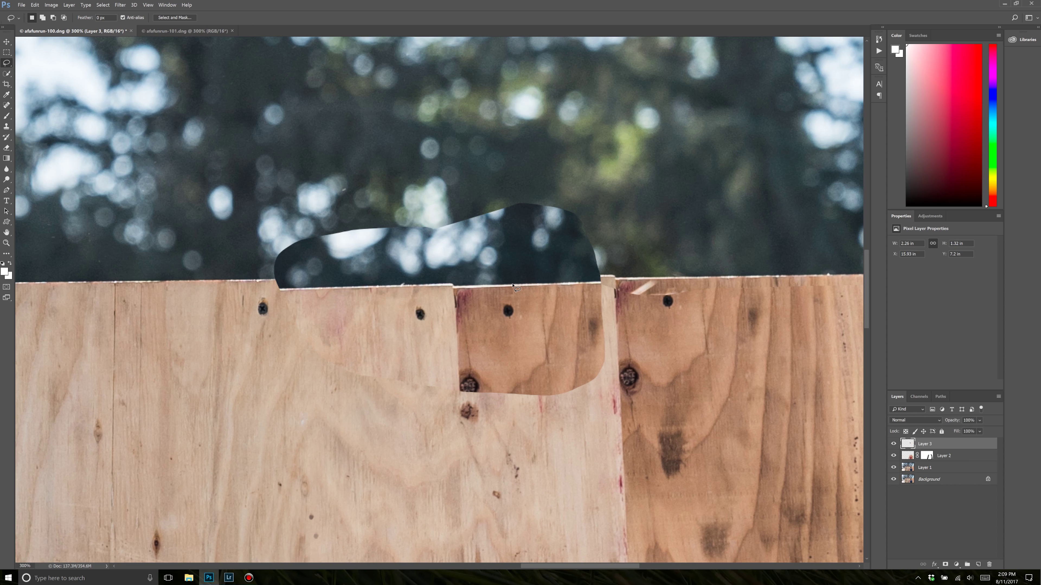
Try to align the pasted wall-edge patch with the board joint, and undo the move.
key(v)
mouse_move(484, 295)
mouse_down()
mouse_move(664, 279)
mouse_move(646, 297)
mouse_move(645, 287)
mouse_up()
key(Left)
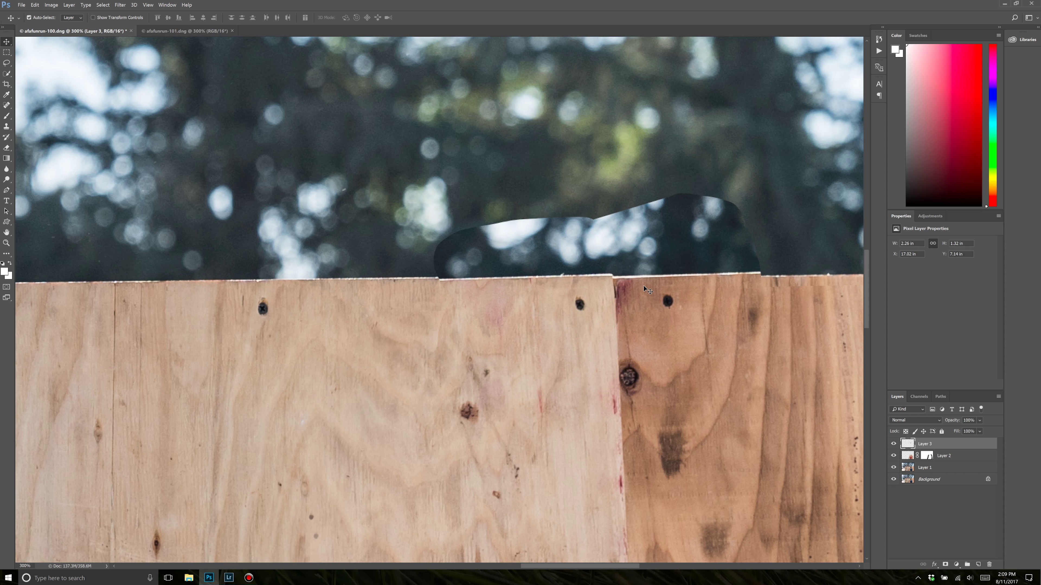
key(Down)
key(Down)
key(Down)
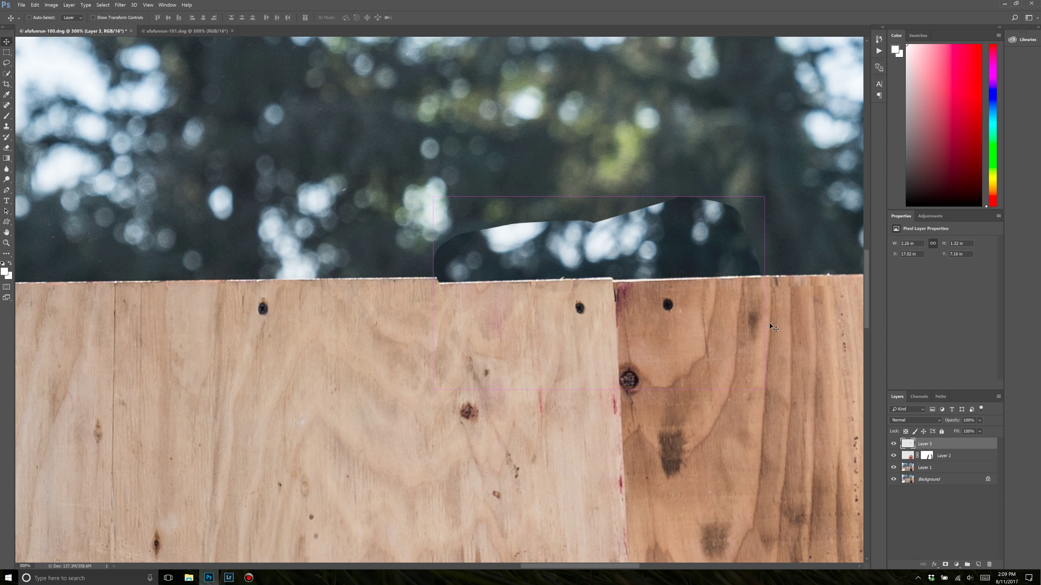
key(ctrl+minus)
key(ctrl+r)
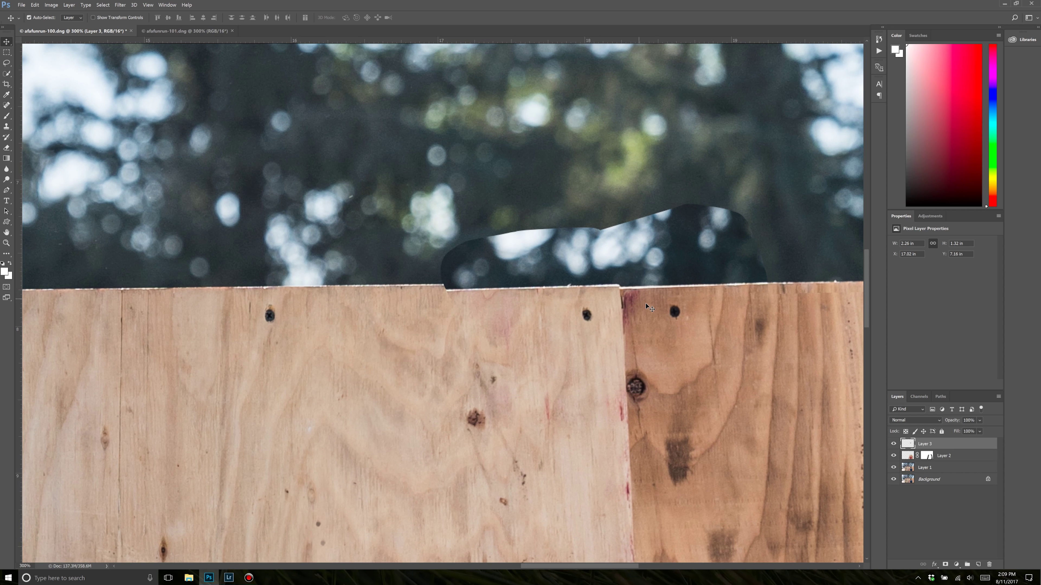
mouse_move(683, 286)
mouse_down()
mouse_move(680, 272)
mouse_move(676, 282)
mouse_move(692, 288)
mouse_up()
key(ctrl+z)
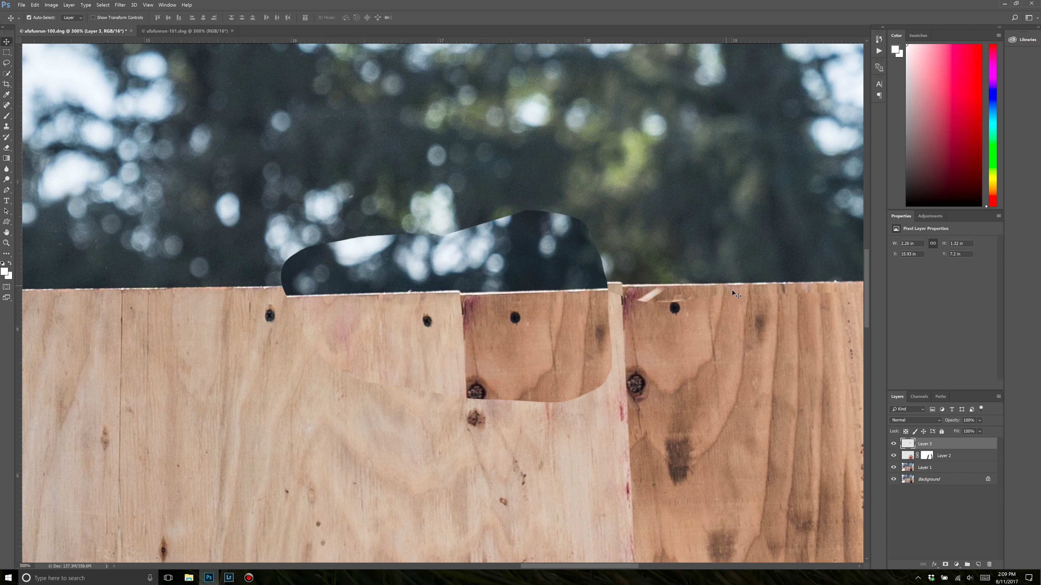
Move the wall-edge patch over the board joint and nudge it upward to about X 17.02 in, Y 7.13 in.
drag(505, 290, 662, 278)
key(Up)
key(Up)
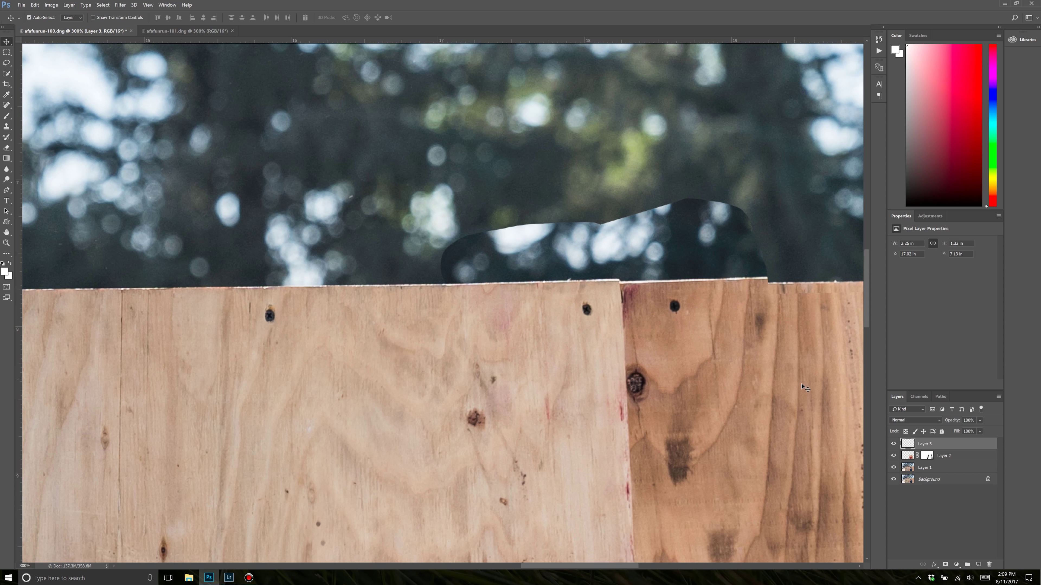
Add a layer mask to the wall-edge patch and paint out its tree background above the wall with a soft 90 px black brush.
click(946, 564)
key(b)
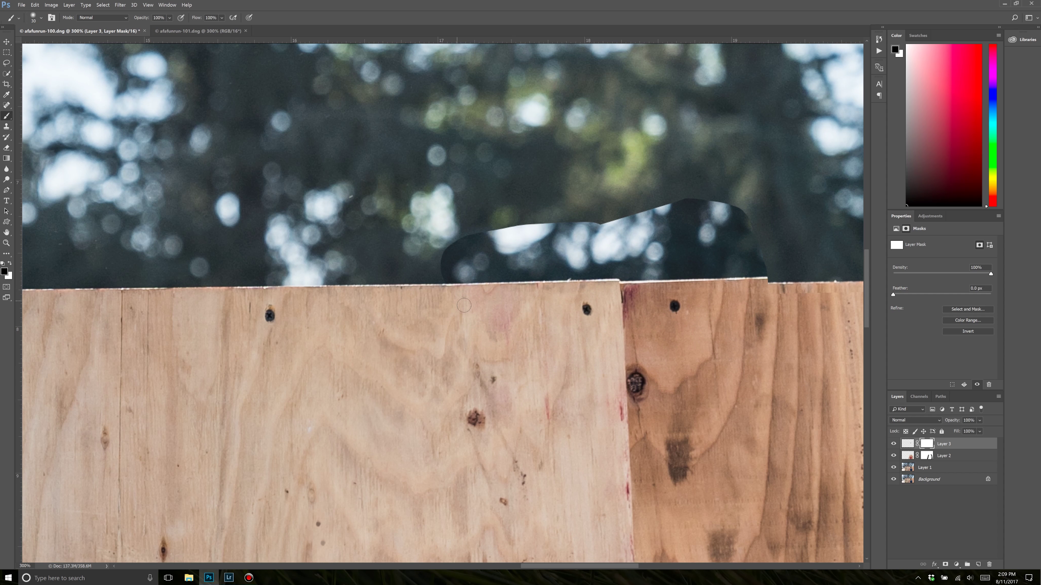
key(bracketright)
key(bracketright)
key(bracketright)
key(bracketright)
key(bracketright)
key(bracketright)
mouse_move(450, 240)
mouse_down()
mouse_move(487, 225)
mouse_move(459, 235)
mouse_move(699, 202)
mouse_move(756, 219)
mouse_move(756, 237)
mouse_move(640, 233)
mouse_move(441, 260)
mouse_move(462, 259)
mouse_move(474, 291)
mouse_move(517, 270)
mouse_move(514, 298)
mouse_move(564, 268)
mouse_move(565, 296)
mouse_move(556, 281)
mouse_move(590, 253)
mouse_move(582, 251)
mouse_move(666, 249)
mouse_move(696, 266)
mouse_move(690, 245)
mouse_move(712, 245)
mouse_move(741, 274)
mouse_move(766, 256)
mouse_move(770, 299)
mouse_move(778, 285)
mouse_move(755, 316)
mouse_move(728, 312)
mouse_move(725, 280)
mouse_move(717, 277)
mouse_move(707, 300)
mouse_move(710, 269)
mouse_up()
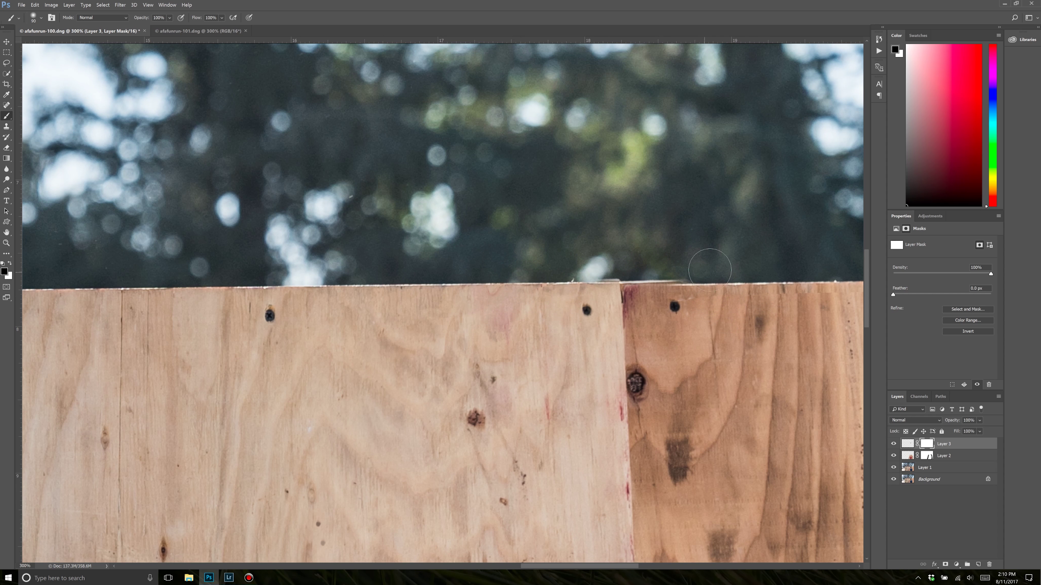
drag(590, 252, 583, 241)
Set the brush hardness to 50%, reduce its size, and paint black on Layer 3's mask to remove leftover patch edges above the board joint.
click(41, 17)
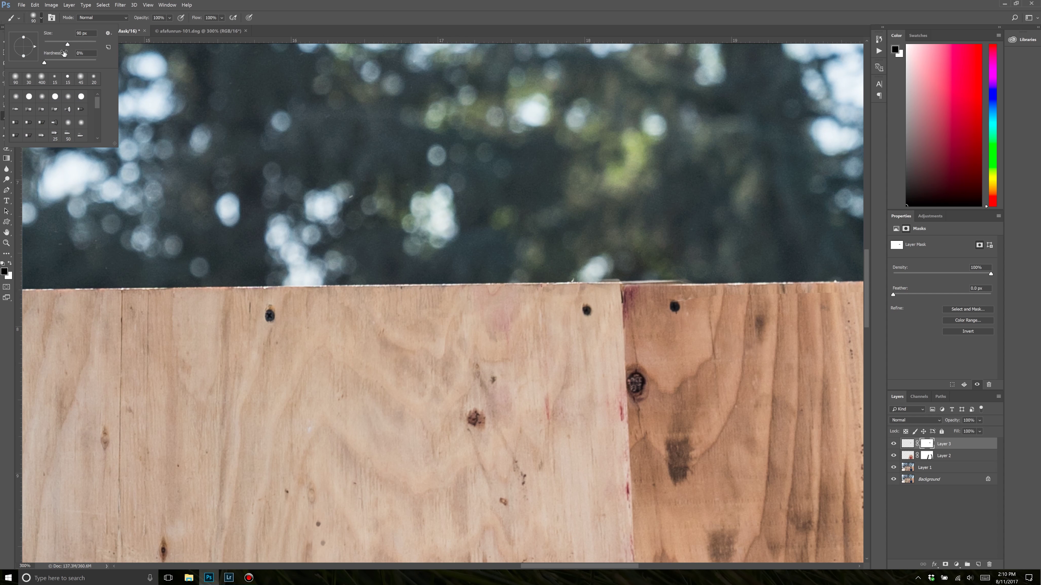
drag(62, 61, 72, 61)
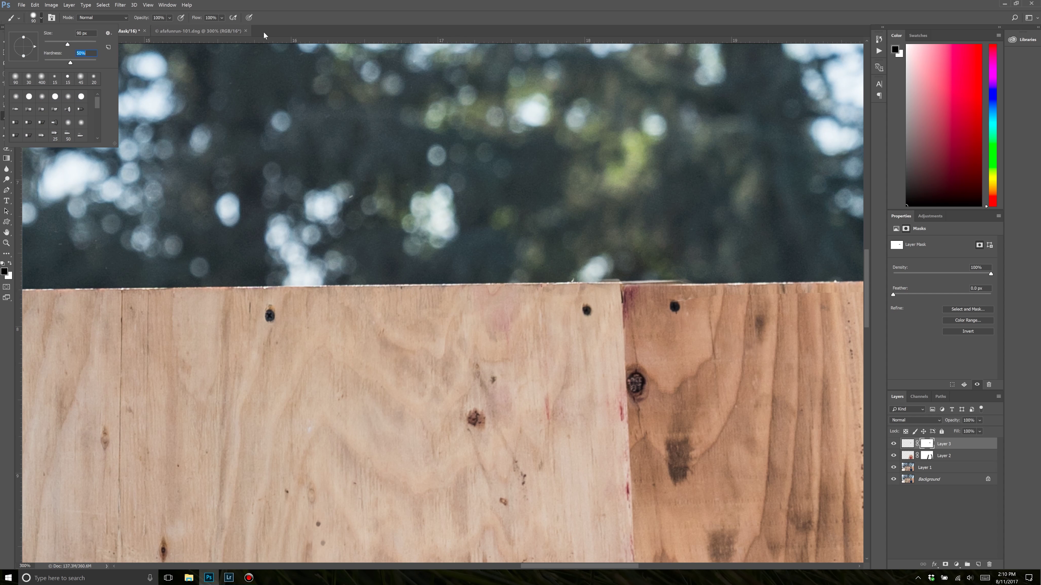
click(316, 11)
key(bracketleft)
key(bracketleft)
key(bracketleft)
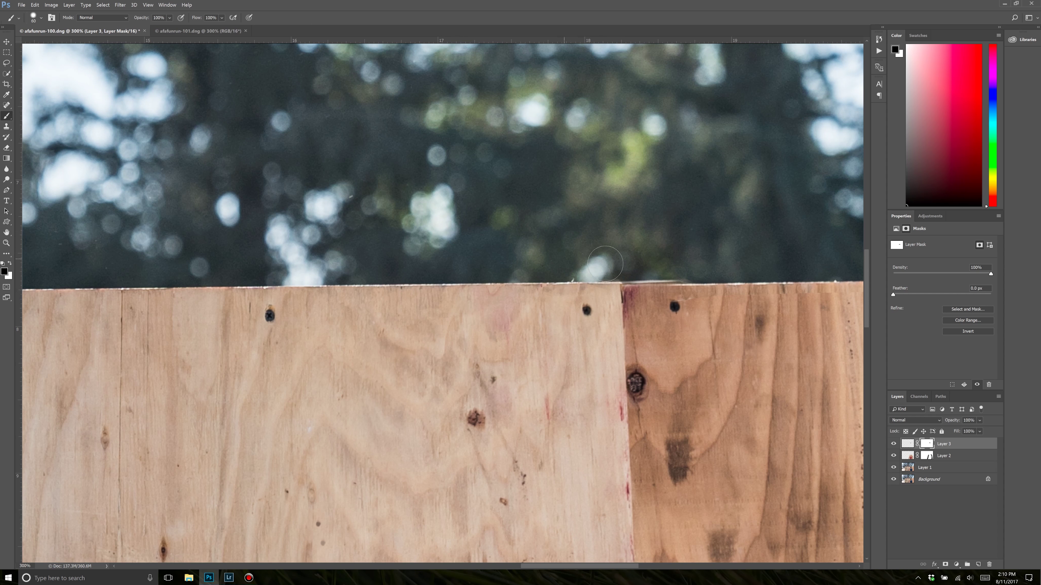
mouse_move(642, 262)
mouse_down()
mouse_move(684, 263)
mouse_move(632, 266)
mouse_up()
key(bracketleft)
key(bracketleft)
key(bracketleft)
key(bracketleft)
drag(656, 275, 637, 273)
Compare the wall's top edge at the board joint with Layer 3 hidden and shown.
click(894, 443)
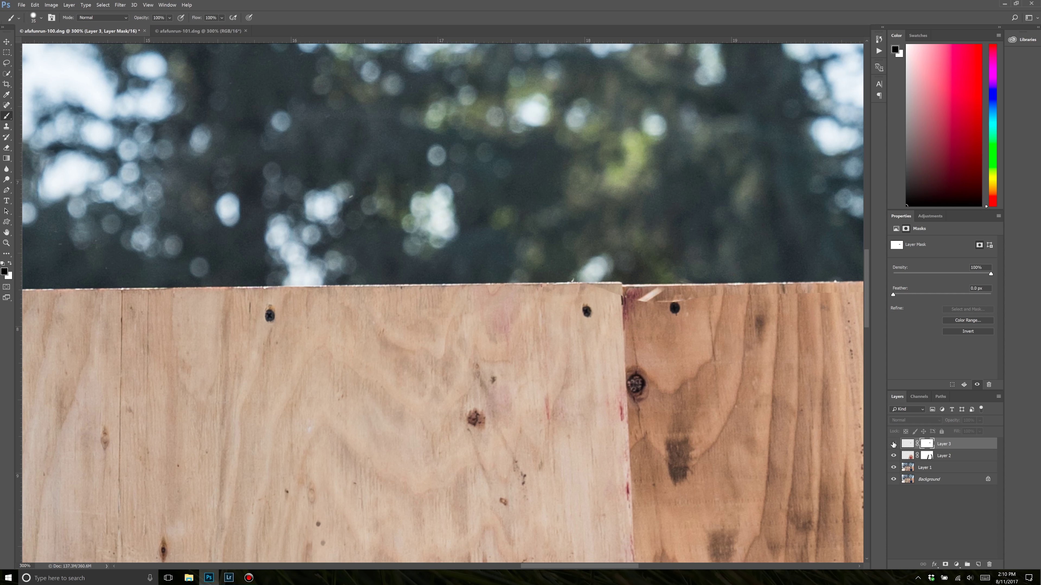
click(893, 443)
click(894, 444)
click(893, 443)
click(893, 443)
click(893, 444)
click(893, 444)
click(894, 443)
click(893, 444)
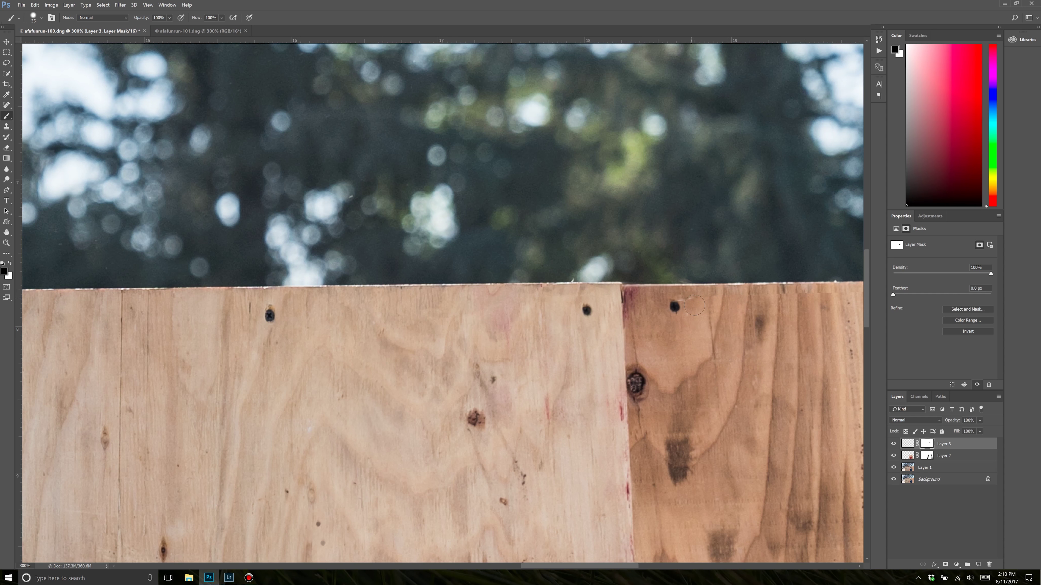
click(894, 444)
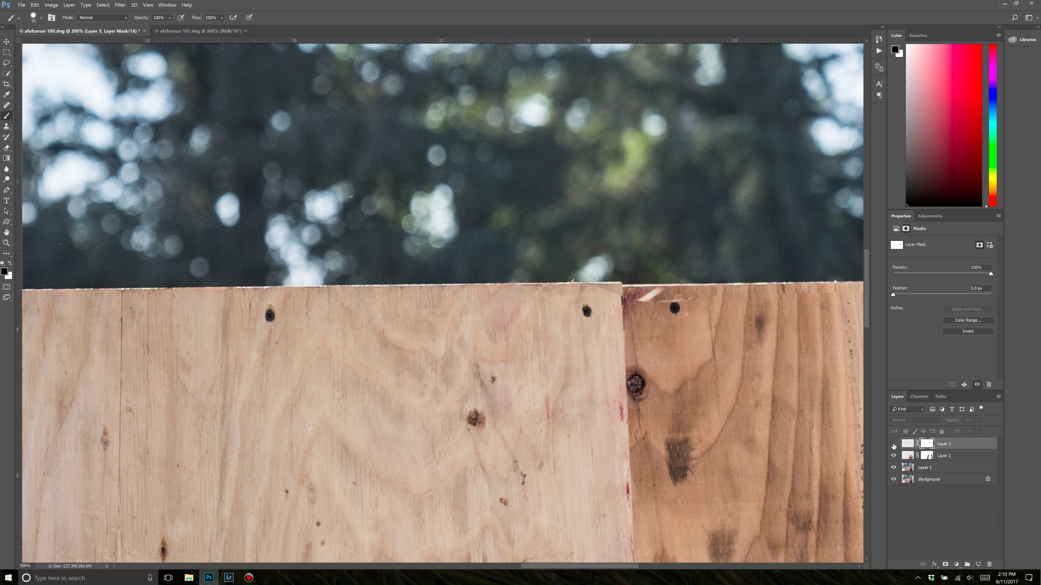
click(893, 444)
Hide Layer 2 and Layer 3 and restore each to examine what they cover around the man's head.
click(893, 456)
click(894, 456)
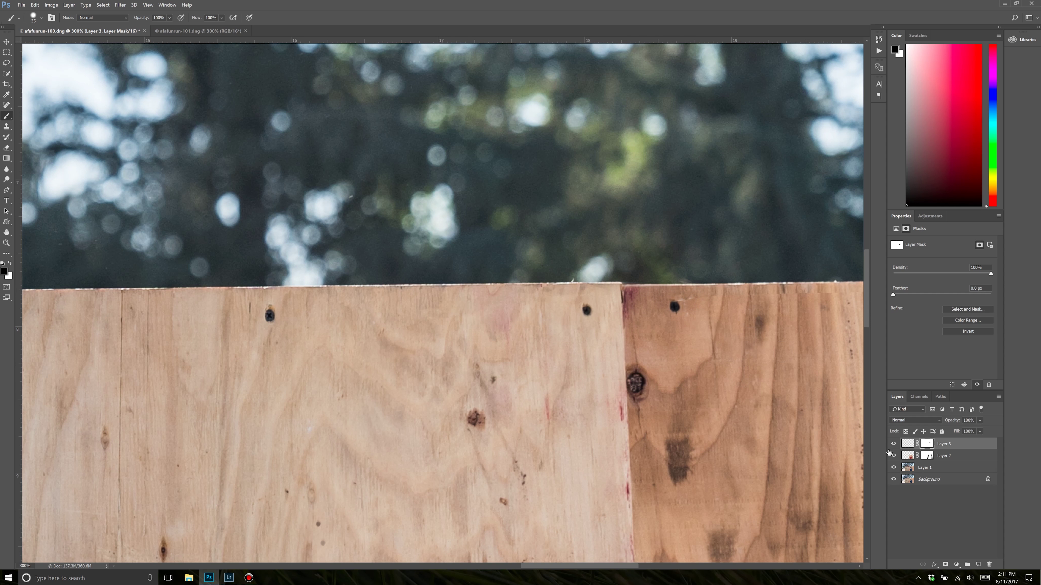
click(894, 443)
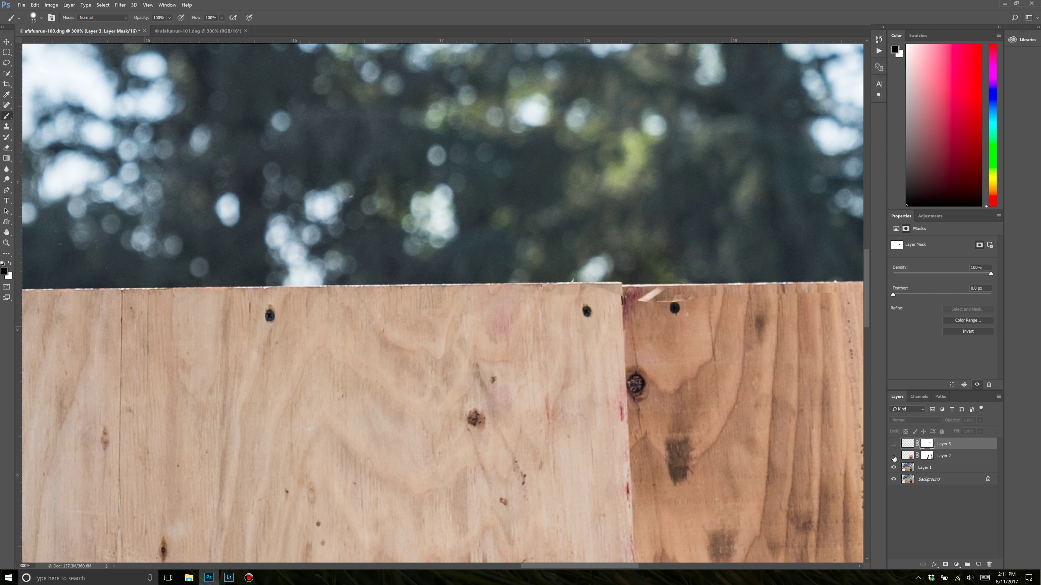
click(894, 457)
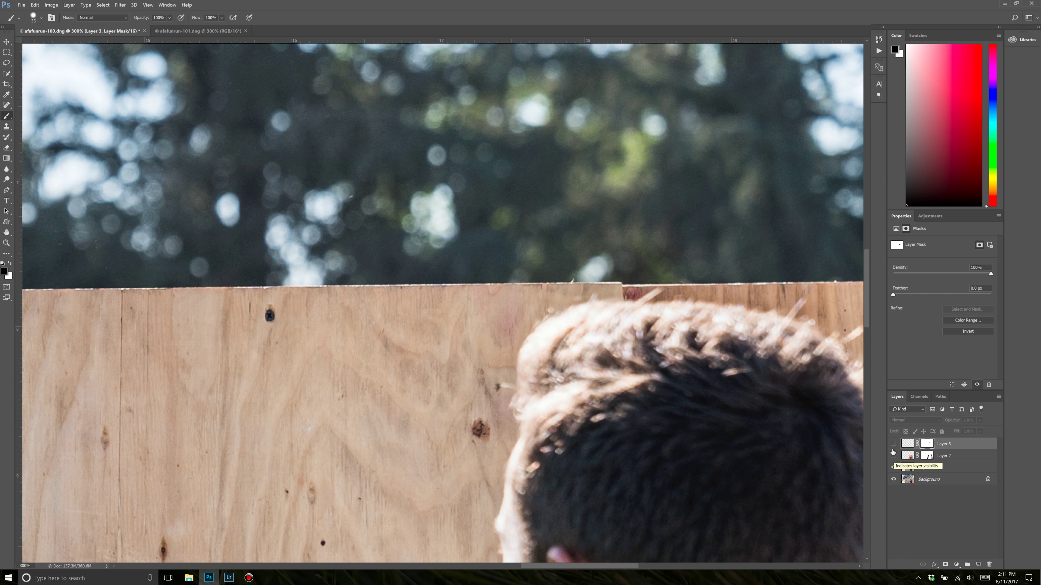
click(893, 444)
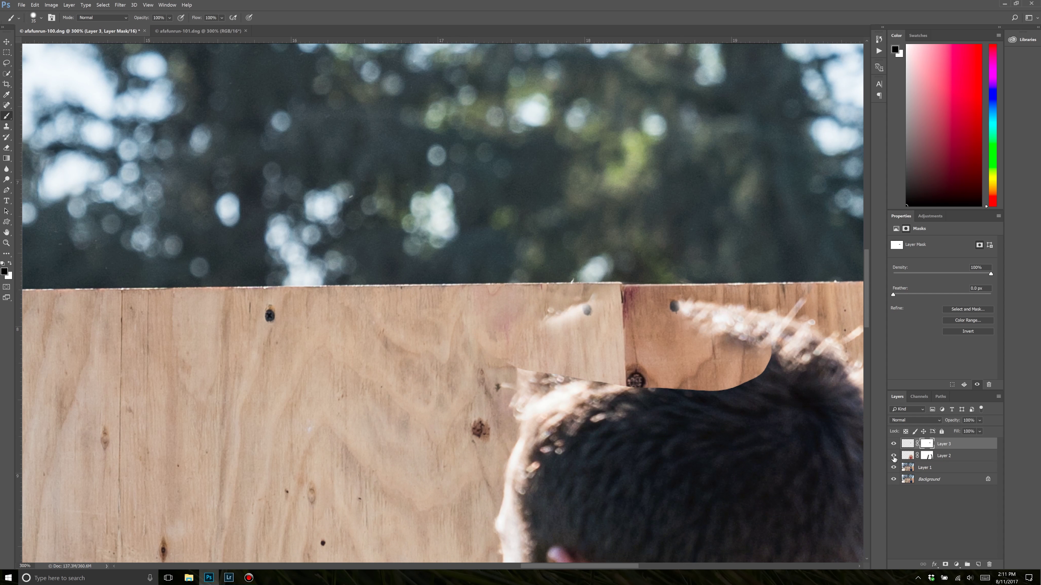
click(894, 457)
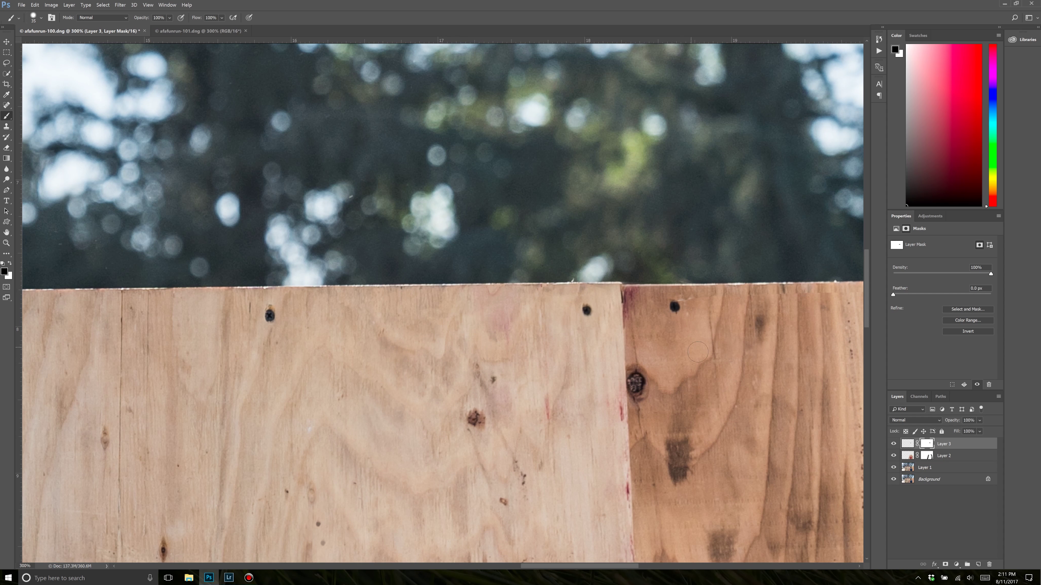
Select Layer 3, reactivate its mask, and swap the painting colors to make white the foreground.
click(974, 447)
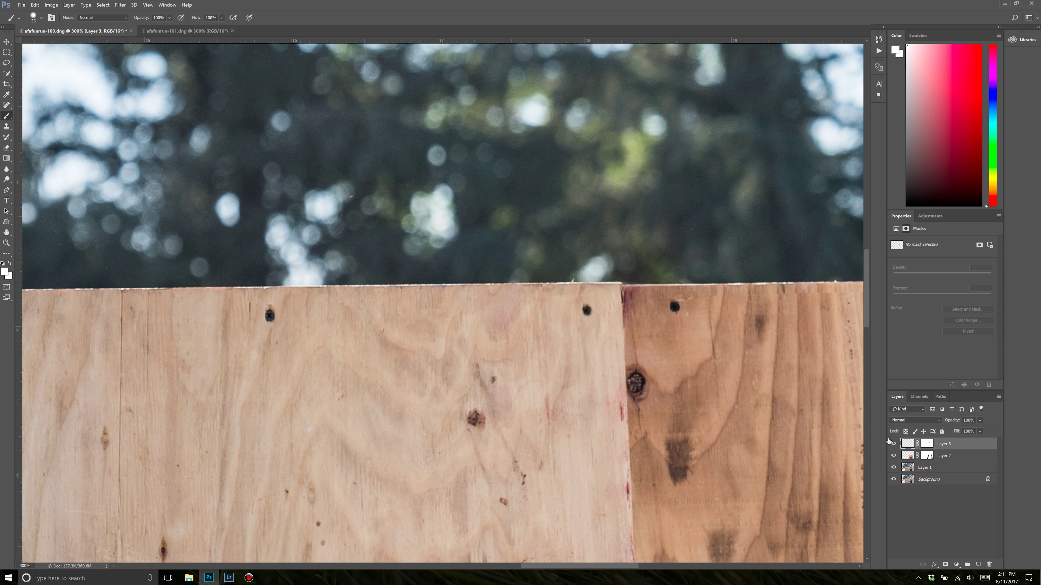
click(929, 447)
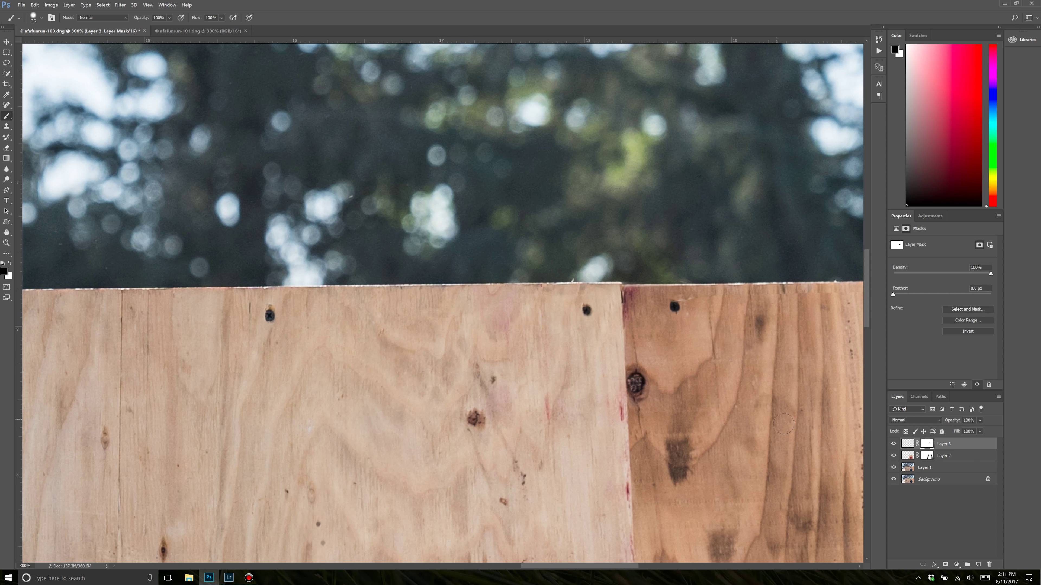
key(x)
key(x)
key(x)
Switch Layer 3's visibility off and on to check how the wall-edge patch covers the flaws beside the joint.
click(894, 445)
click(894, 444)
click(894, 445)
click(893, 445)
click(894, 444)
click(893, 444)
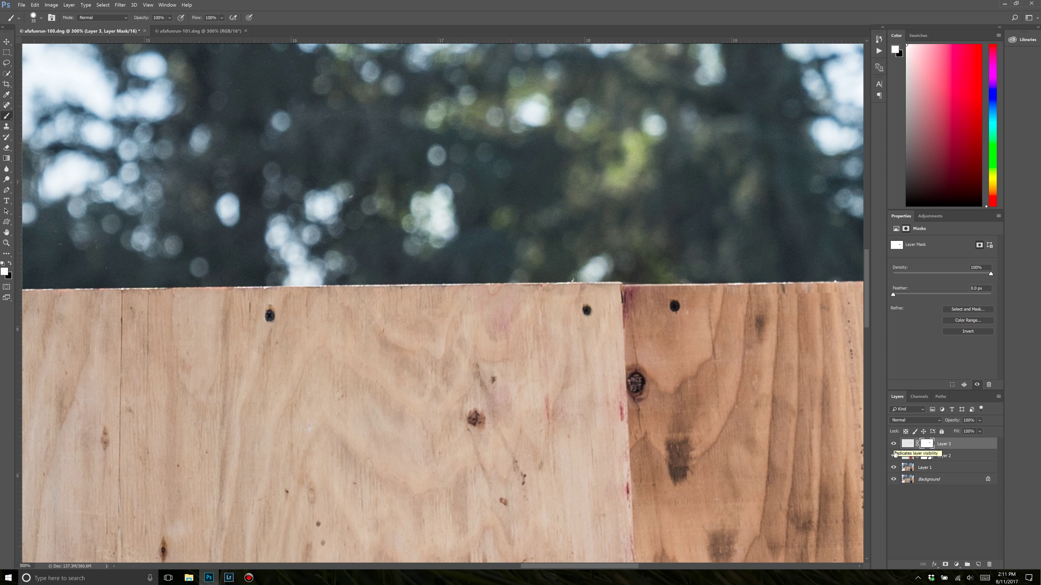
Compare the whole composite with the original photo by hiding Layers 1, 2 and 3 and restoring them one by one.
click(893, 456)
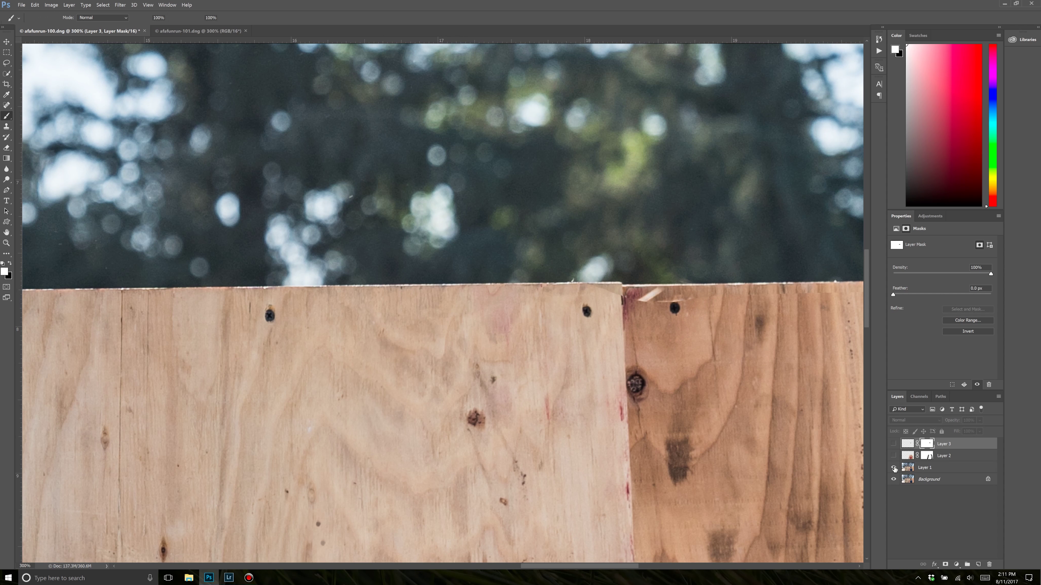
click(894, 468)
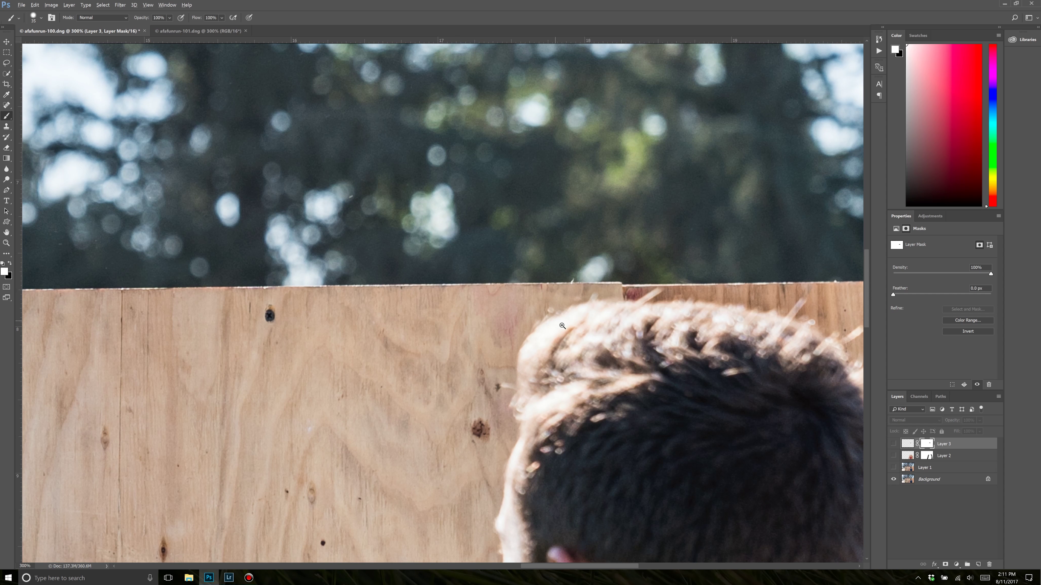
key(ctrl+0)
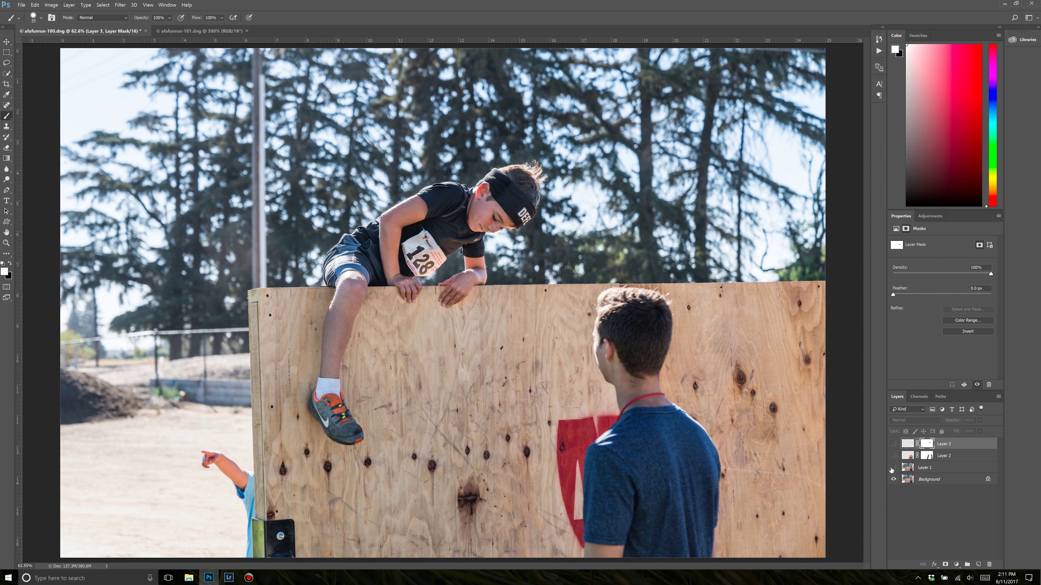
click(893, 468)
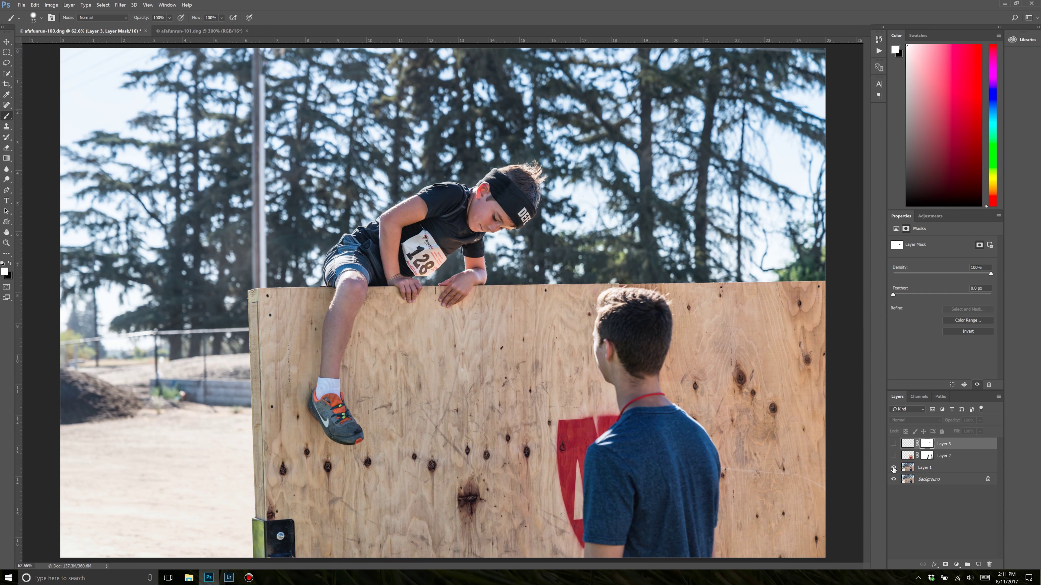
click(893, 455)
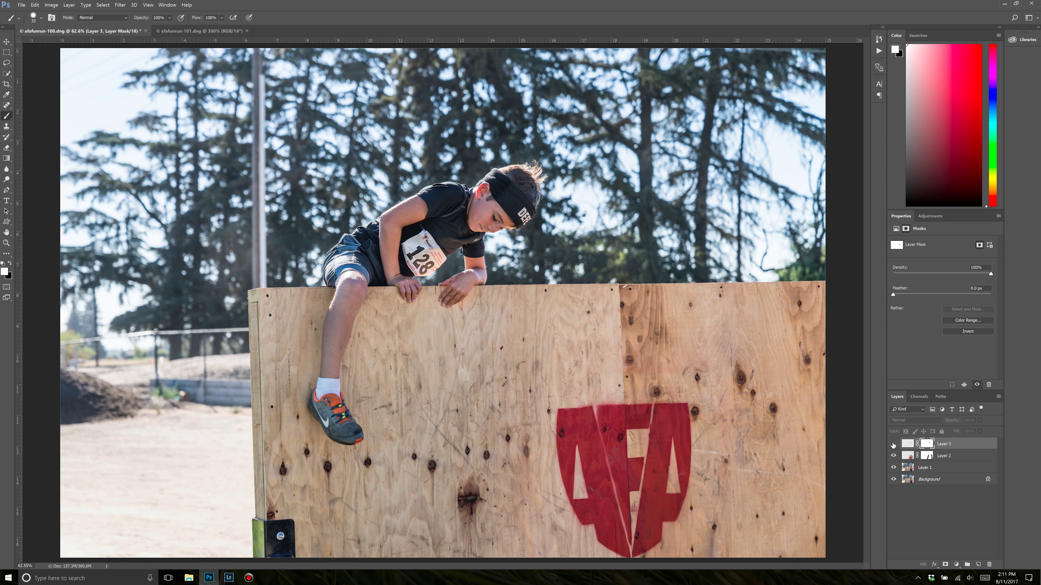
click(893, 444)
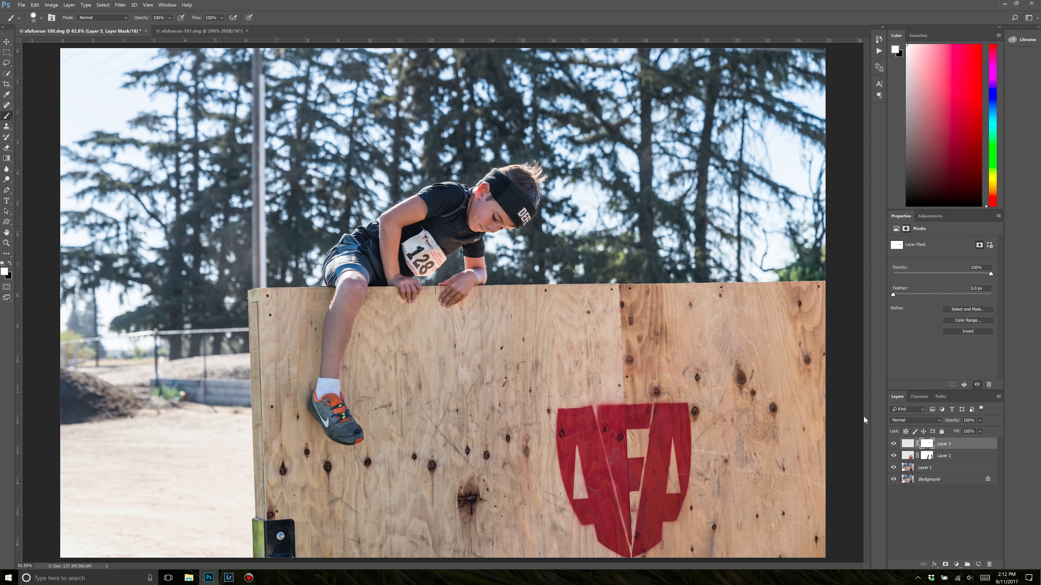